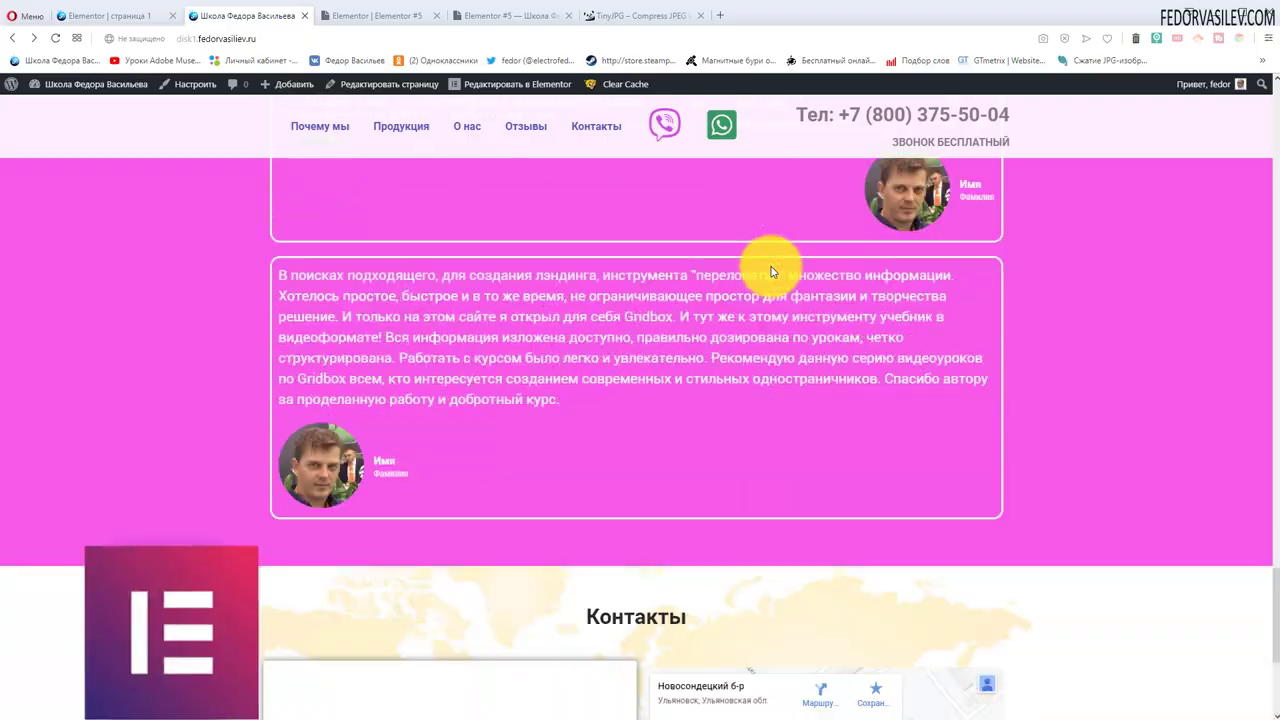
# - Examine the sample landing page's sections, from the main offer through products and О нас to the Отзывы reviews
pyautogui.scroll(3, 800, 320)
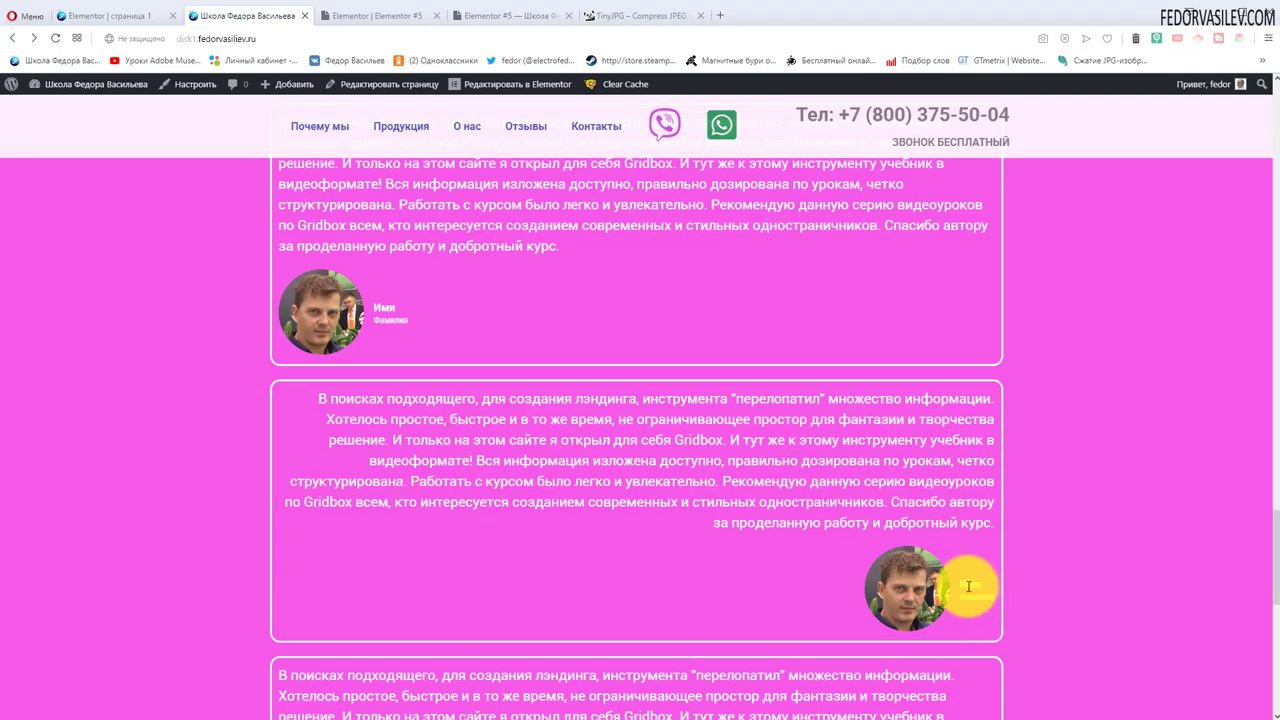
pyautogui.scroll(10, 966, 586)
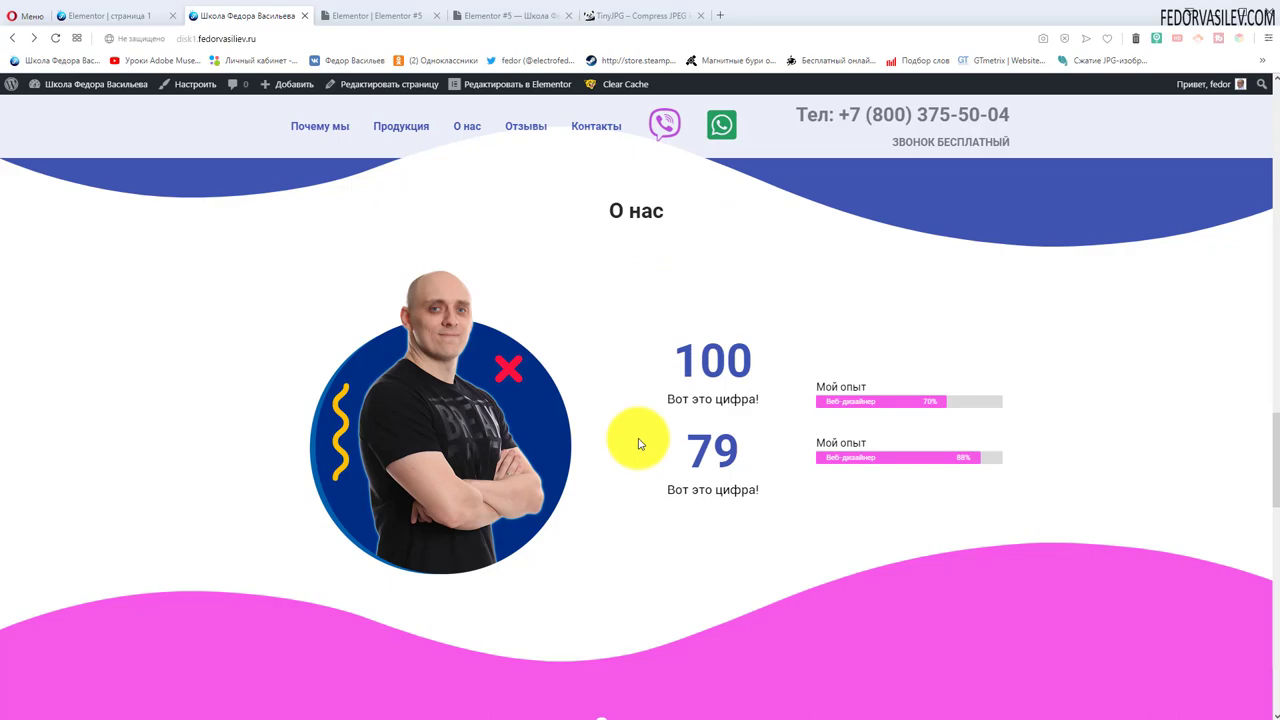
pyautogui.scroll(2, 628, 420)
pyautogui.scroll(-2, 628, 420)
pyautogui.scroll(8, 627, 419)
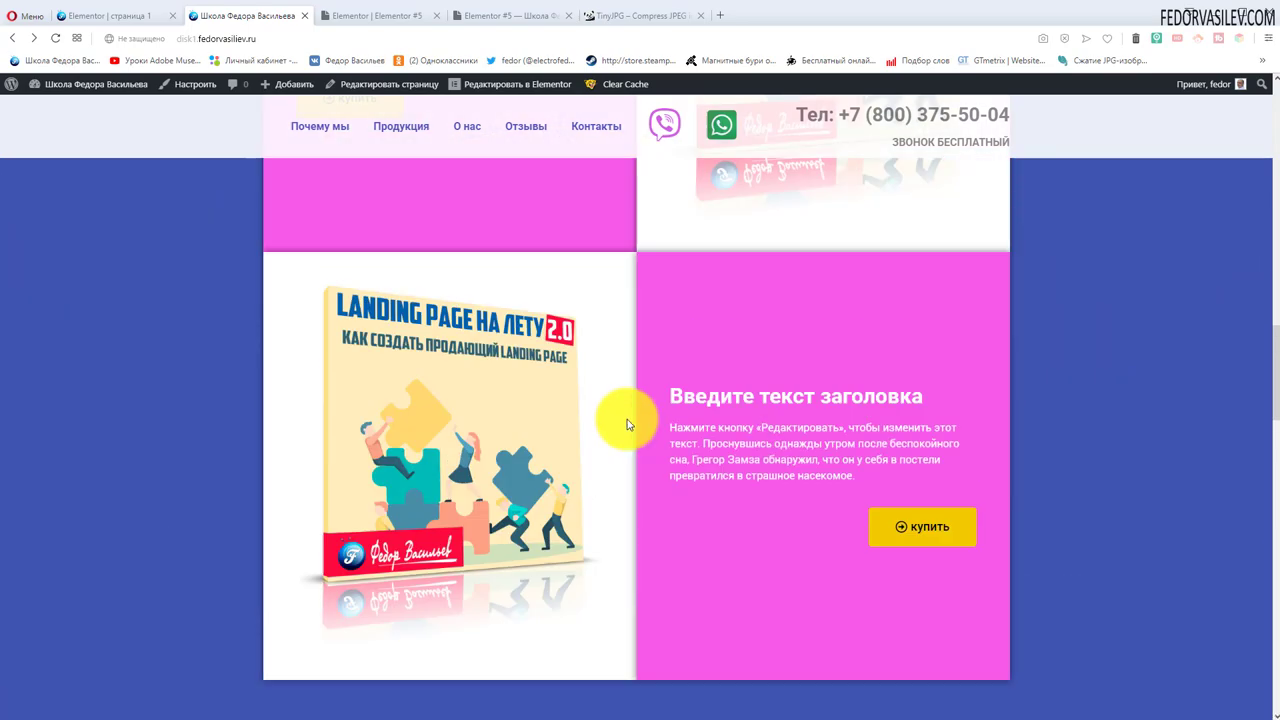
pyautogui.scroll(8, 627, 419)
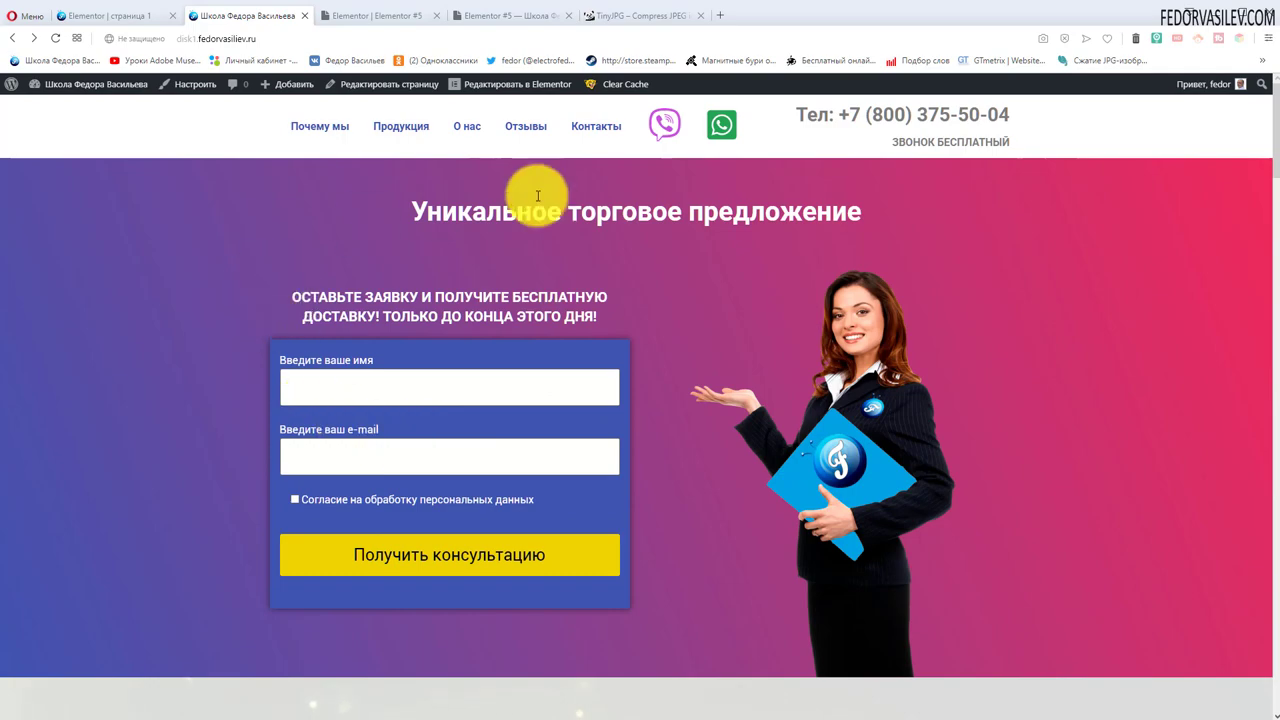
pyautogui.scroll(-8, 601, 367)
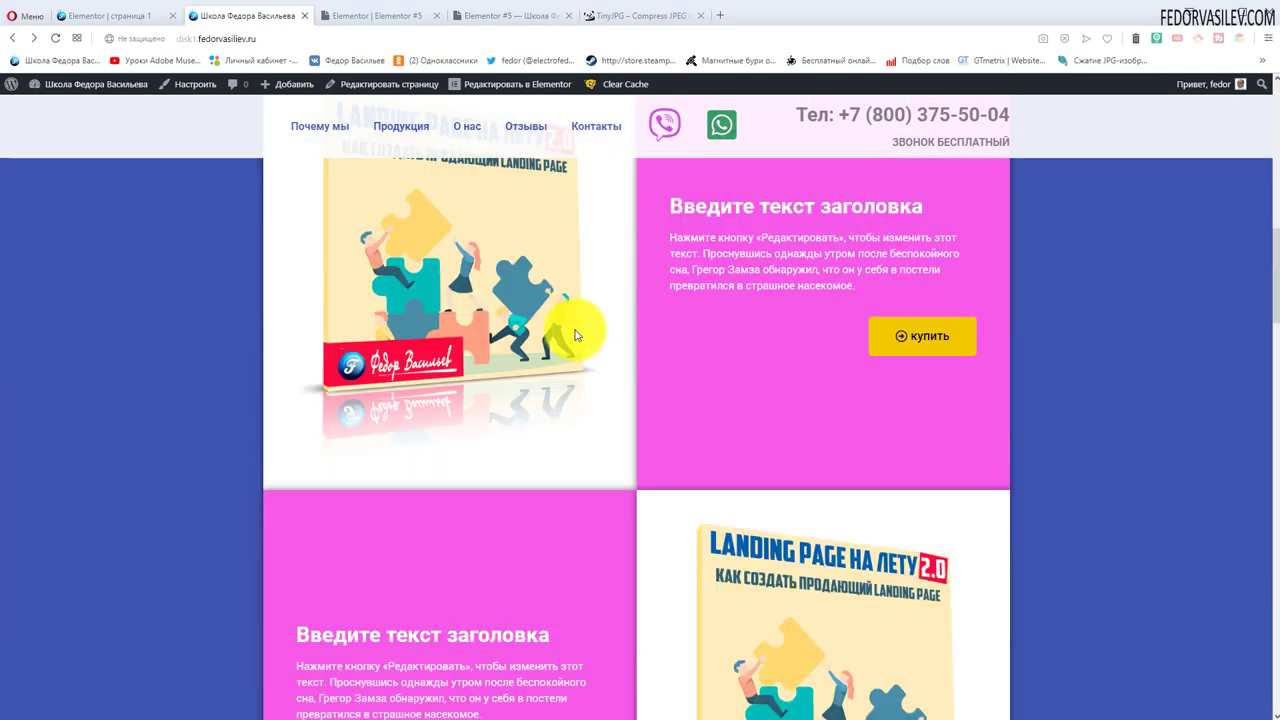
pyautogui.scroll(-4, 540, 330)
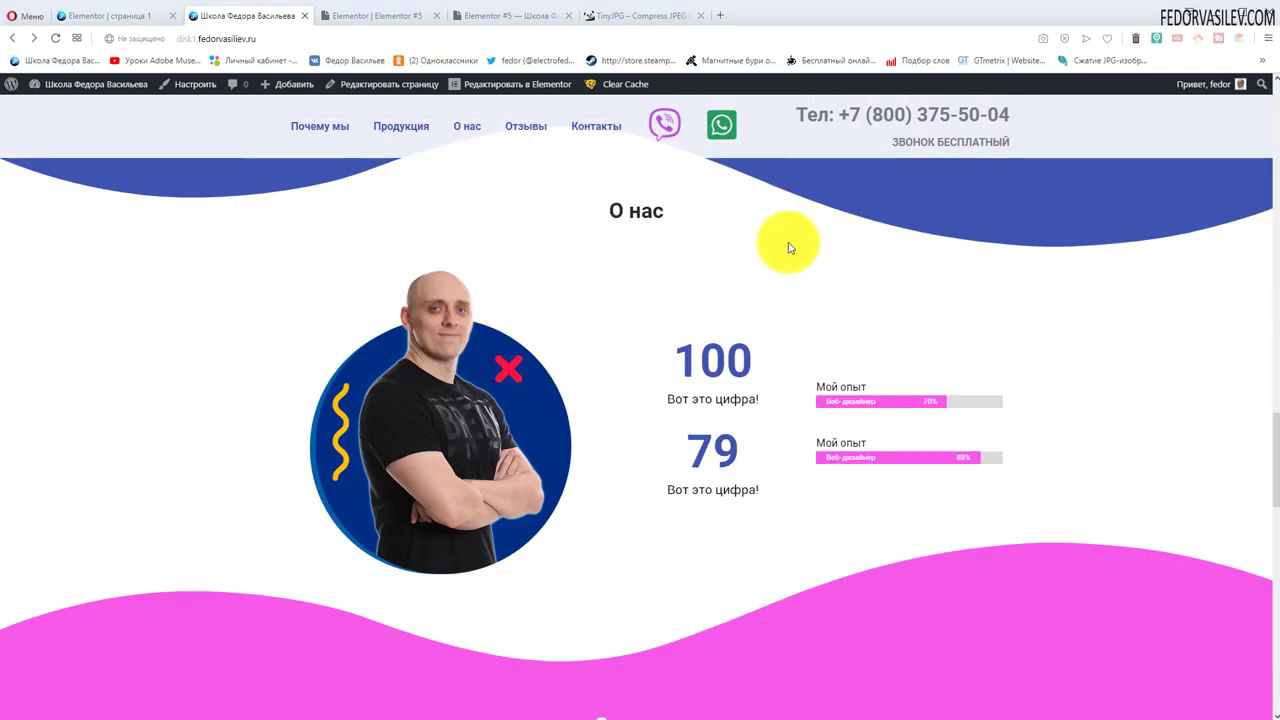
pyautogui.scroll(-3, 788, 245)
pyautogui.scroll(-1, 788, 242)
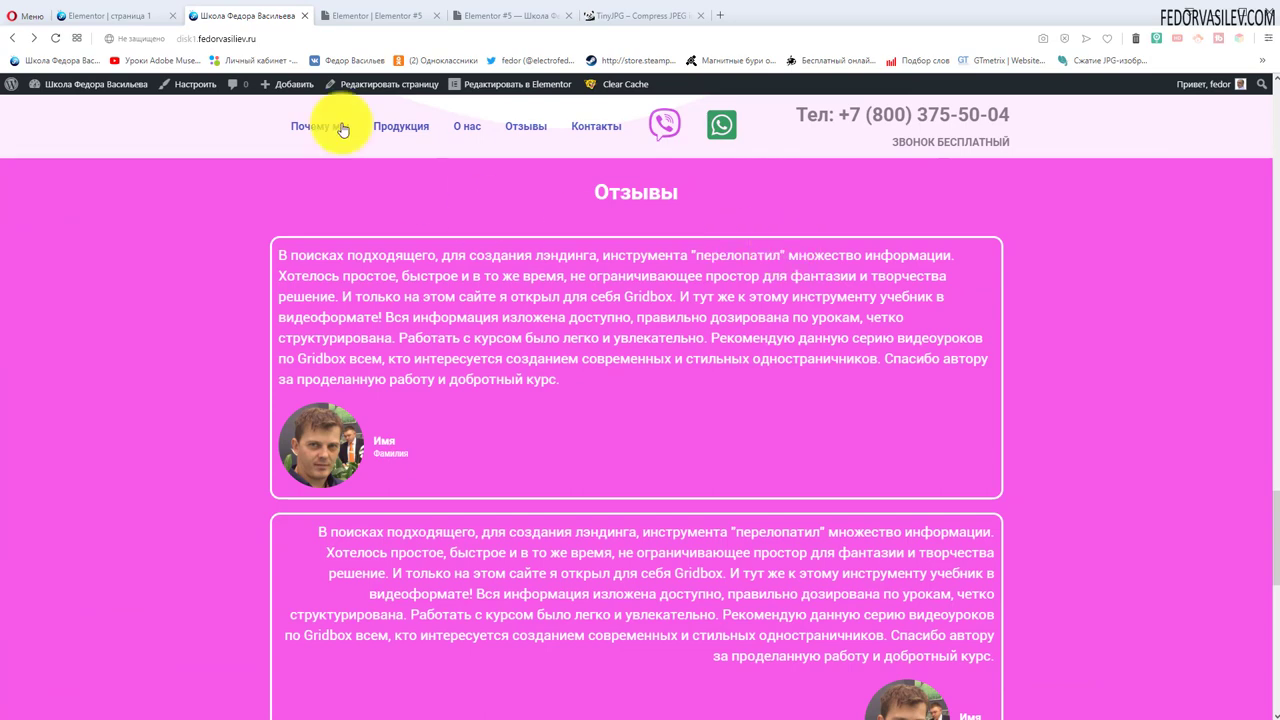
# - In the Elementor editor, add an inner section below the О нас section and delete it, keeping the empty outer section
pyautogui.click(359, 16)
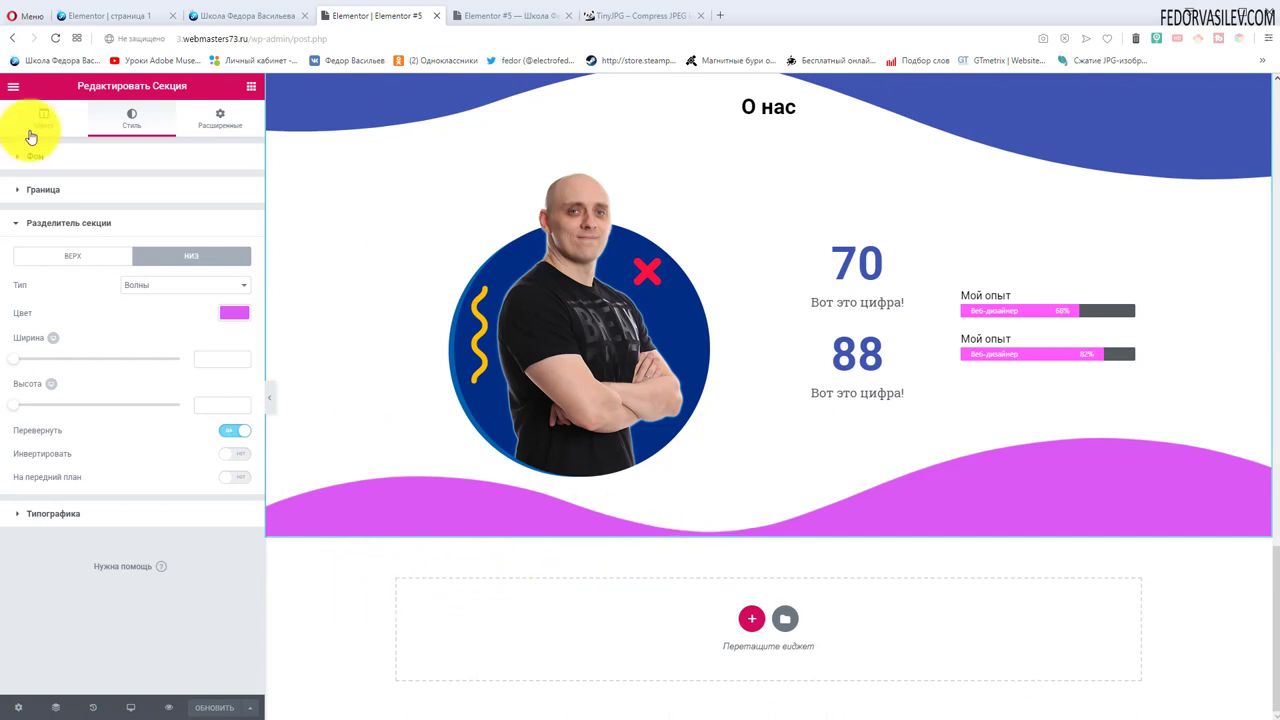
pyautogui.click(14, 89)
pyautogui.click(10, 92)
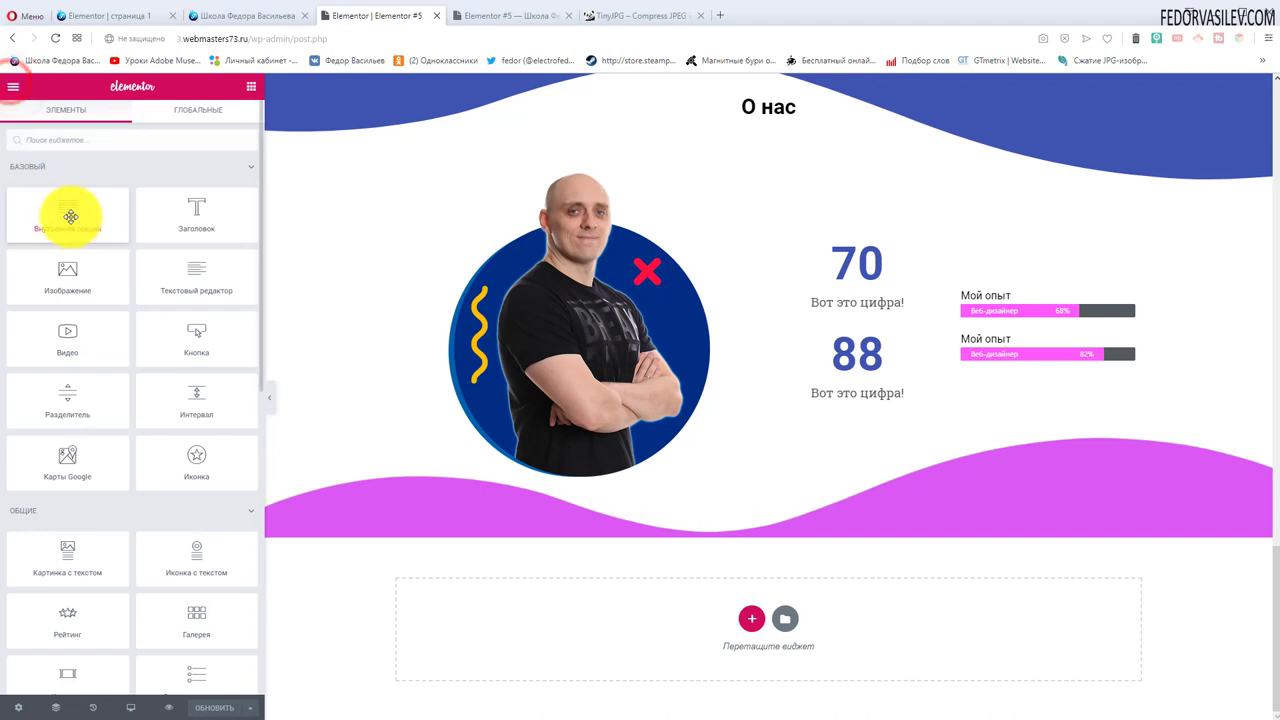
pyautogui.moveTo(70, 212); pyautogui.dragTo(660, 650)
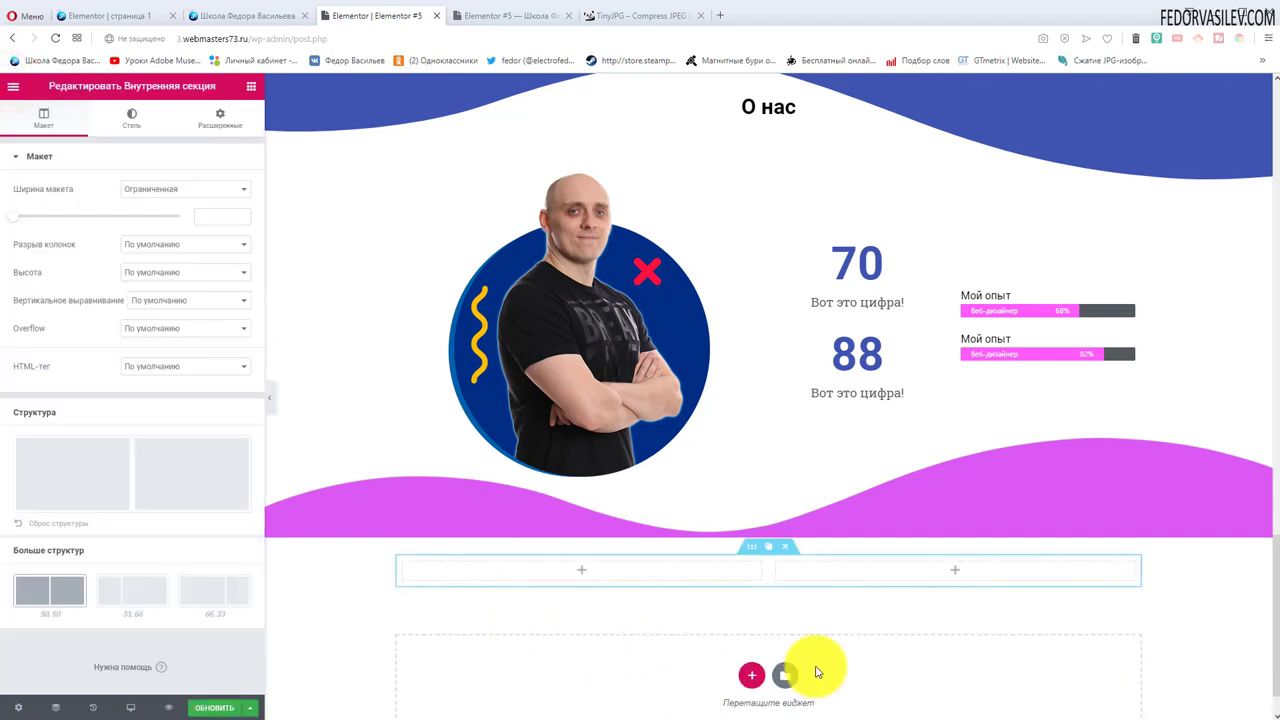
pyautogui.click(785, 549)
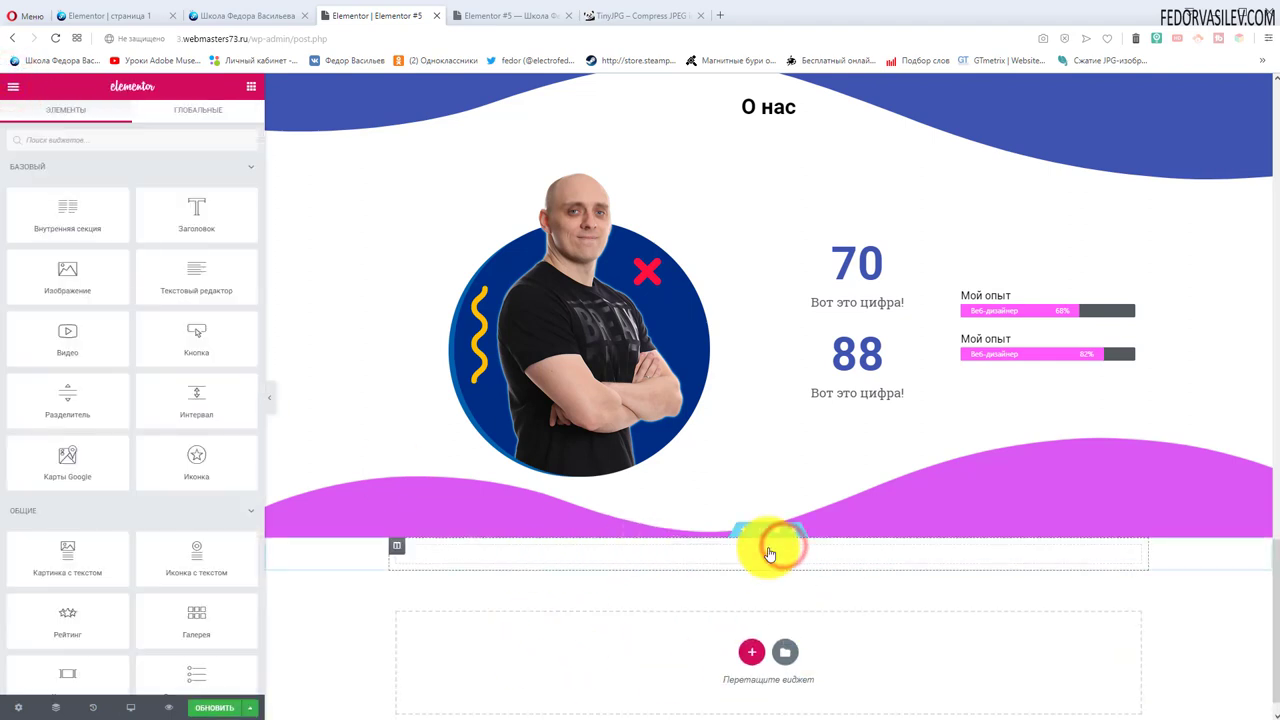
# - Copy the О нас heading and paste it into the new empty section
pyautogui.scroll(3, 760, 326)
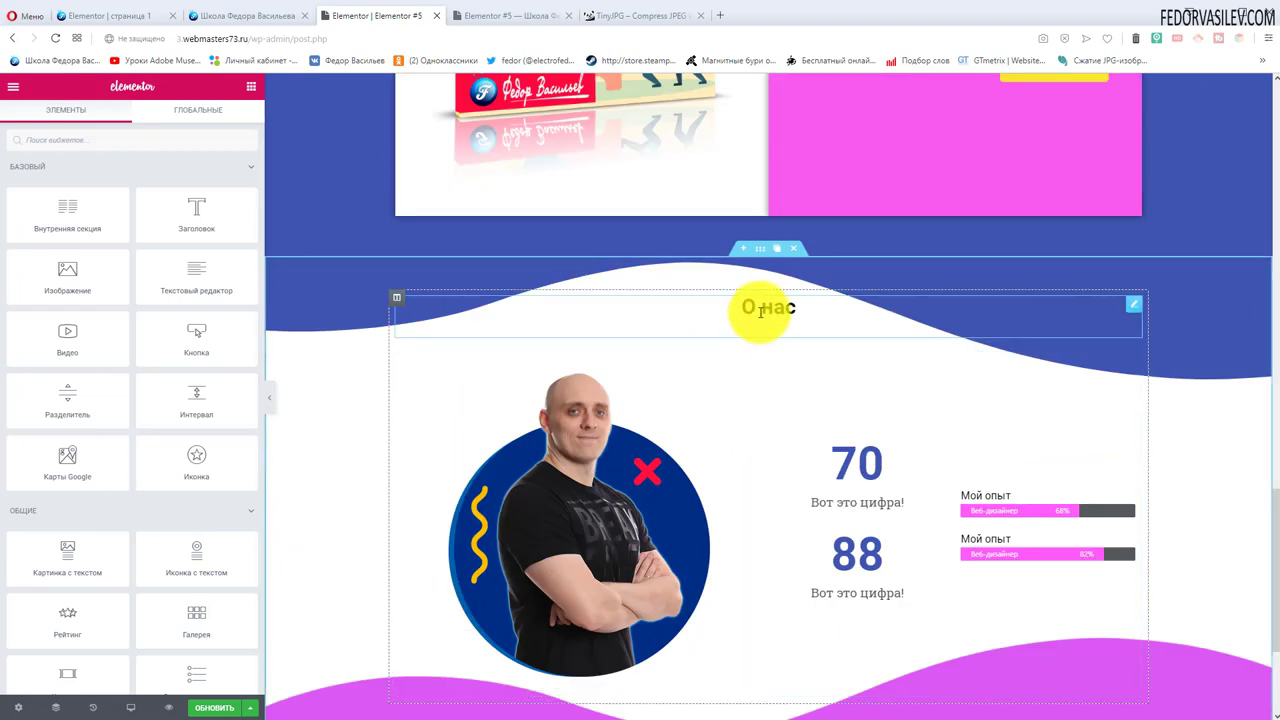
pyautogui.rightClick(763, 309)
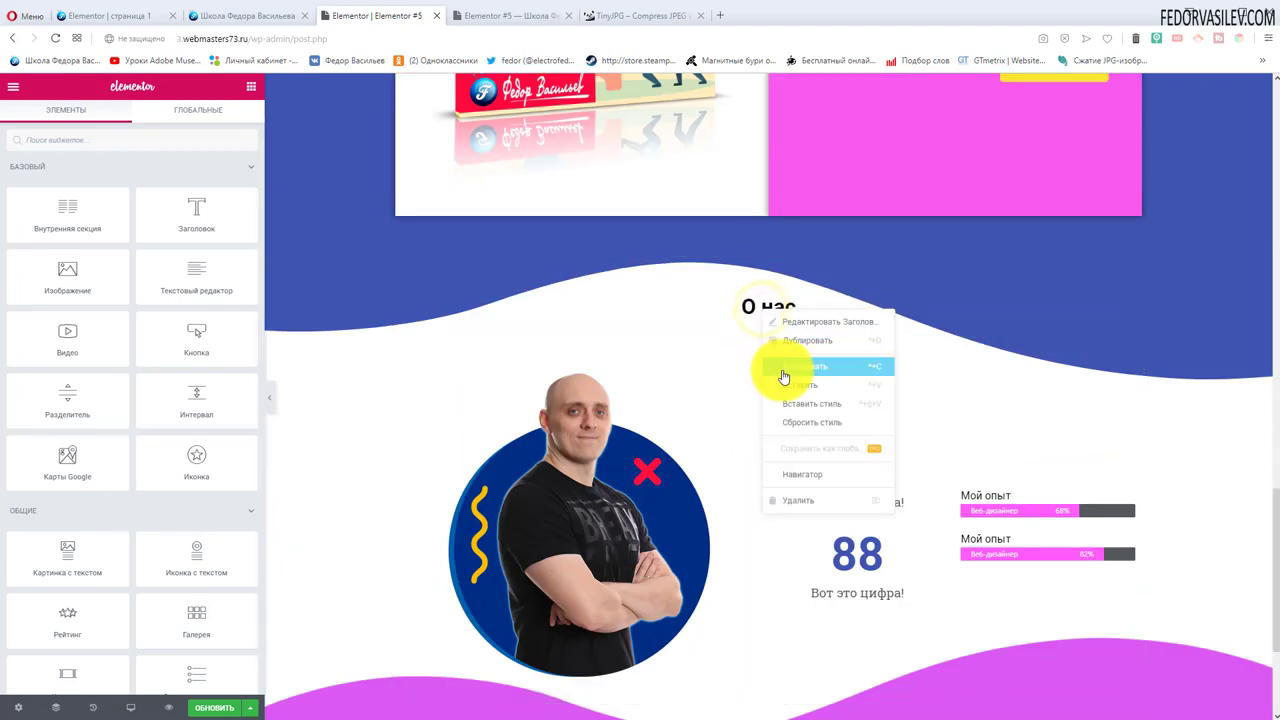
pyautogui.click(782, 366)
pyautogui.scroll(-3, 665, 560)
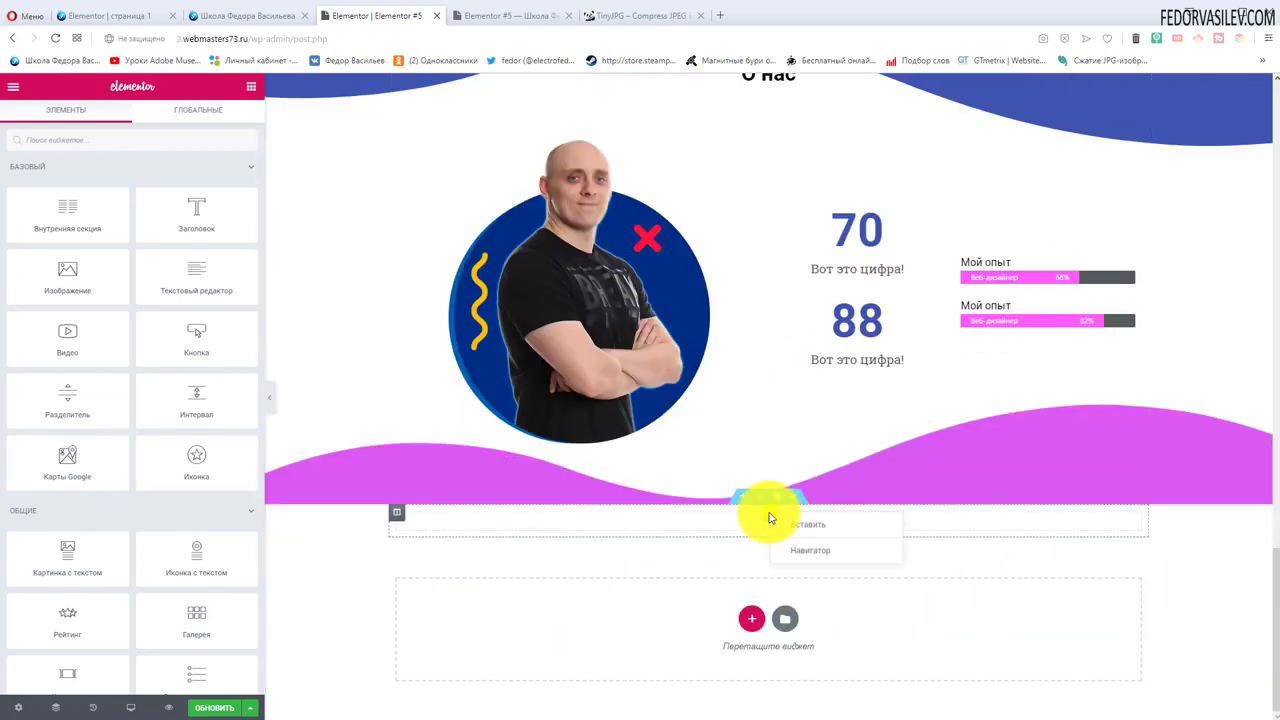
pyautogui.click(798, 524)
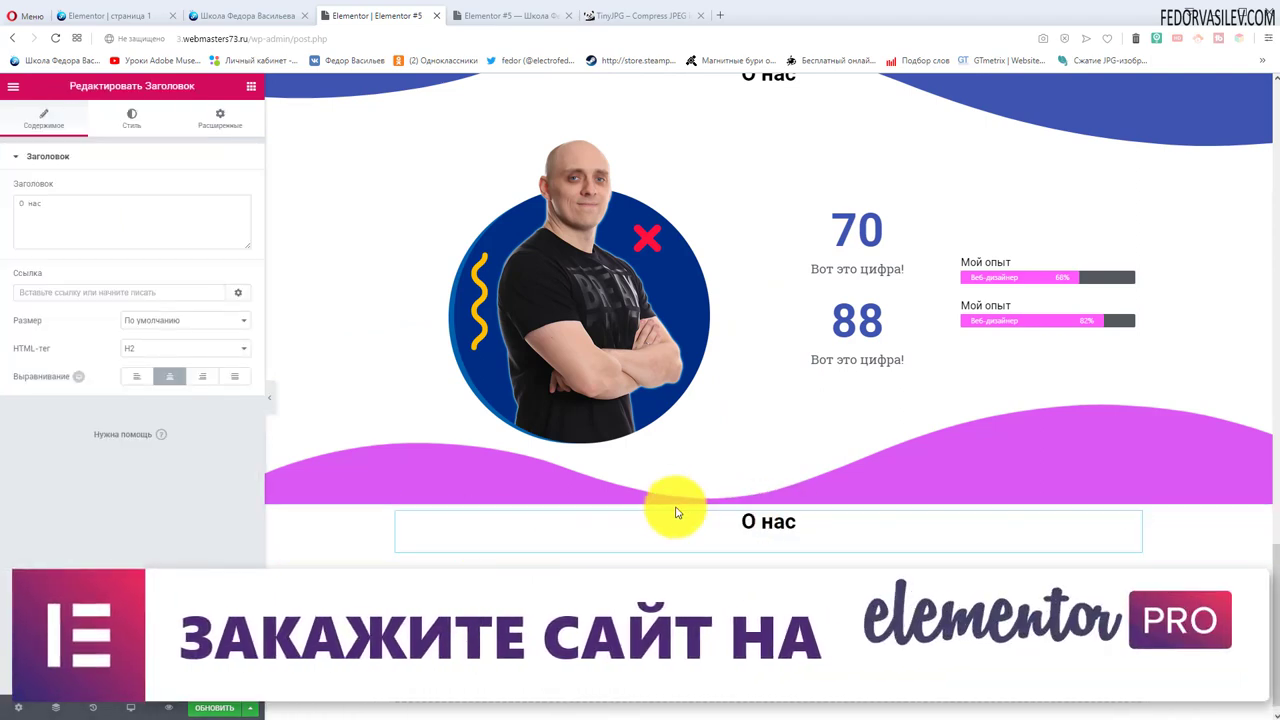
# - Copy the color value of the original О нас section's bottom wave divider
pyautogui.click(760, 496)
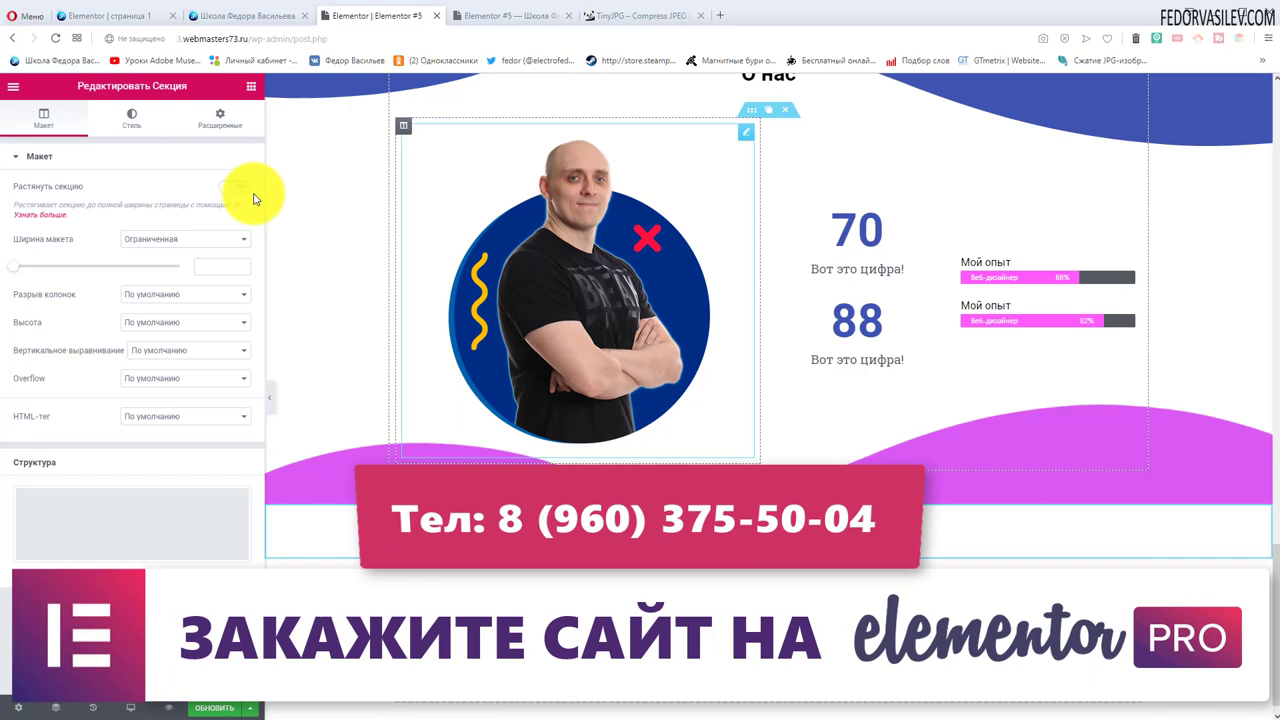
pyautogui.click(117, 112)
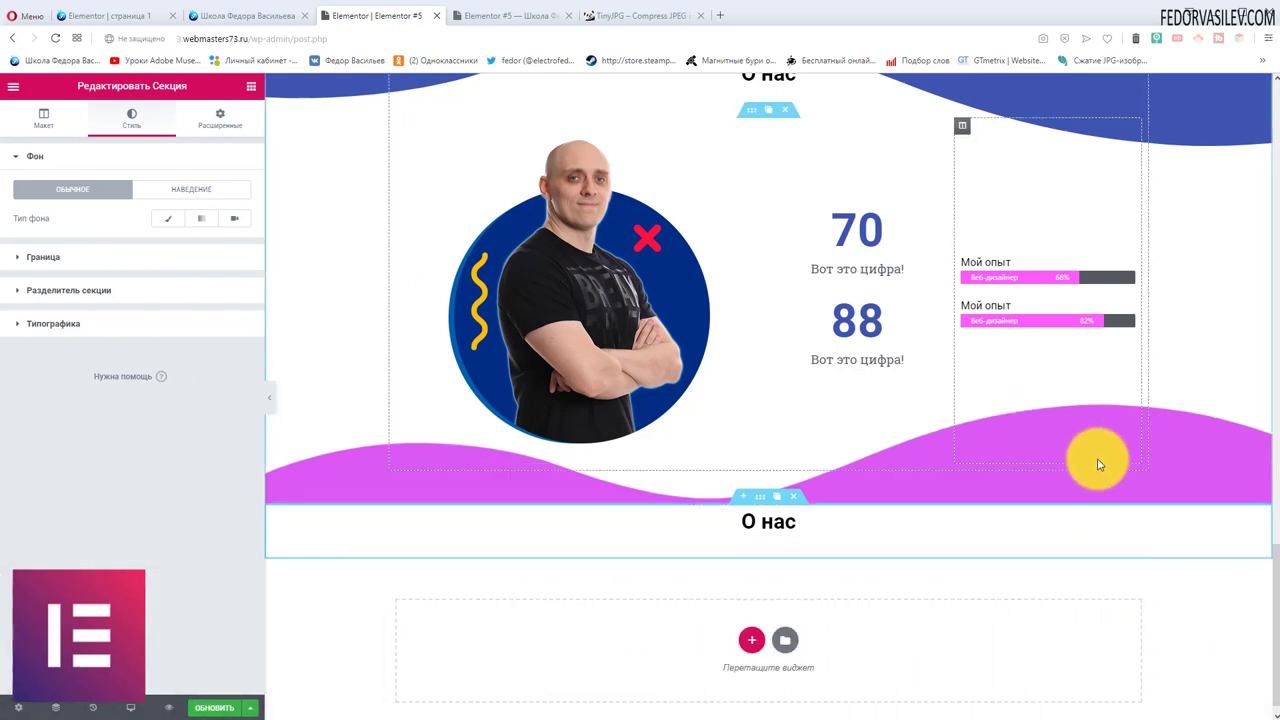
pyautogui.scroll(2, 820, 420)
pyautogui.scroll(-1, 897, 406)
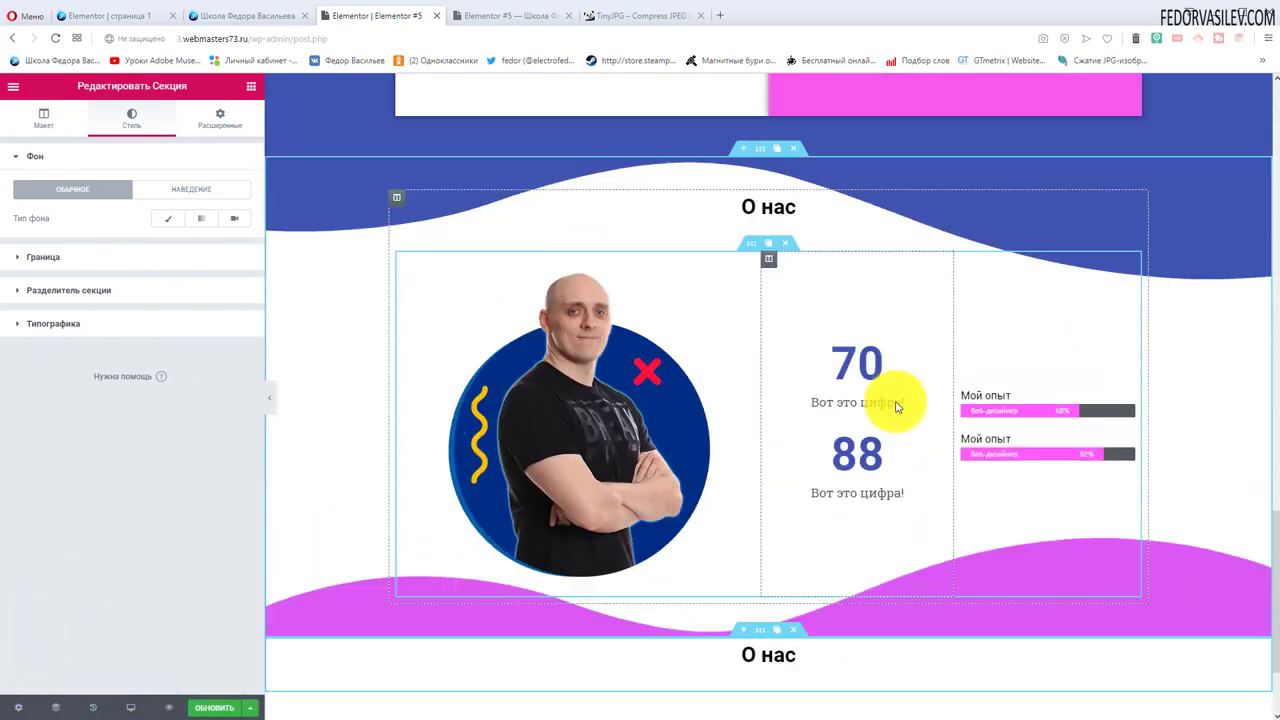
pyautogui.scroll(-1, 920, 430)
pyautogui.scroll(1, 830, 370)
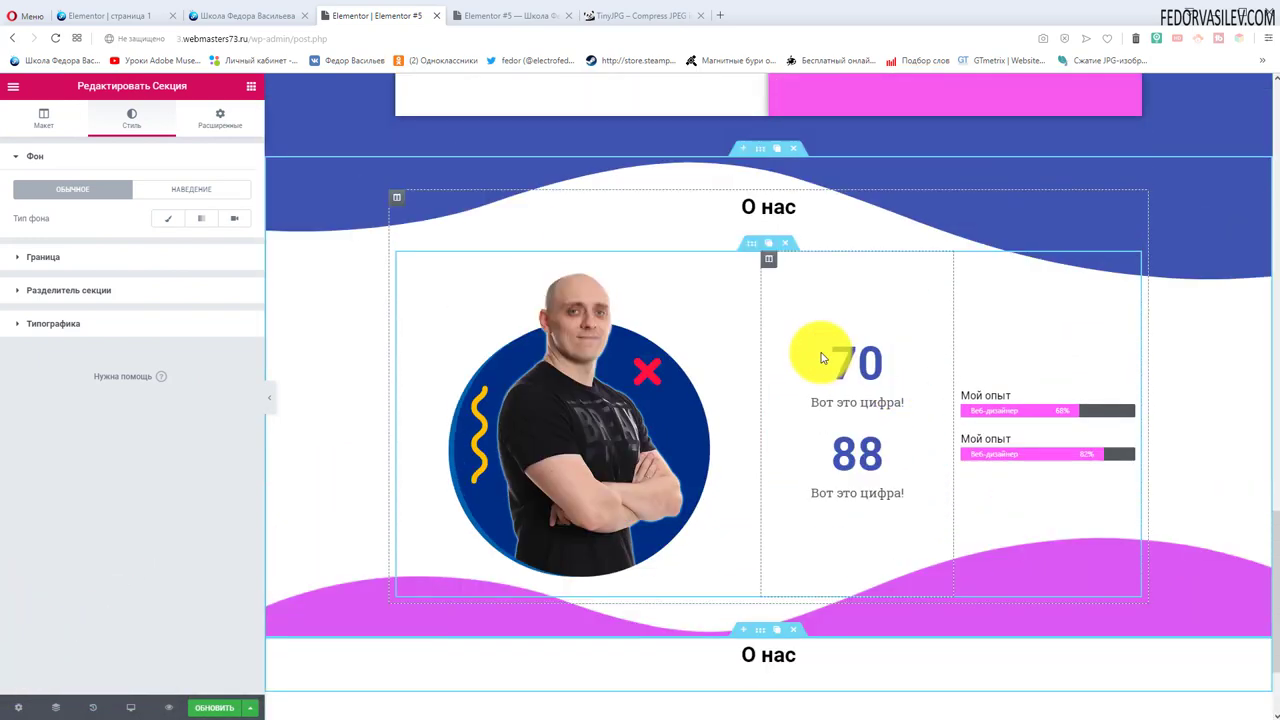
pyautogui.click(753, 157)
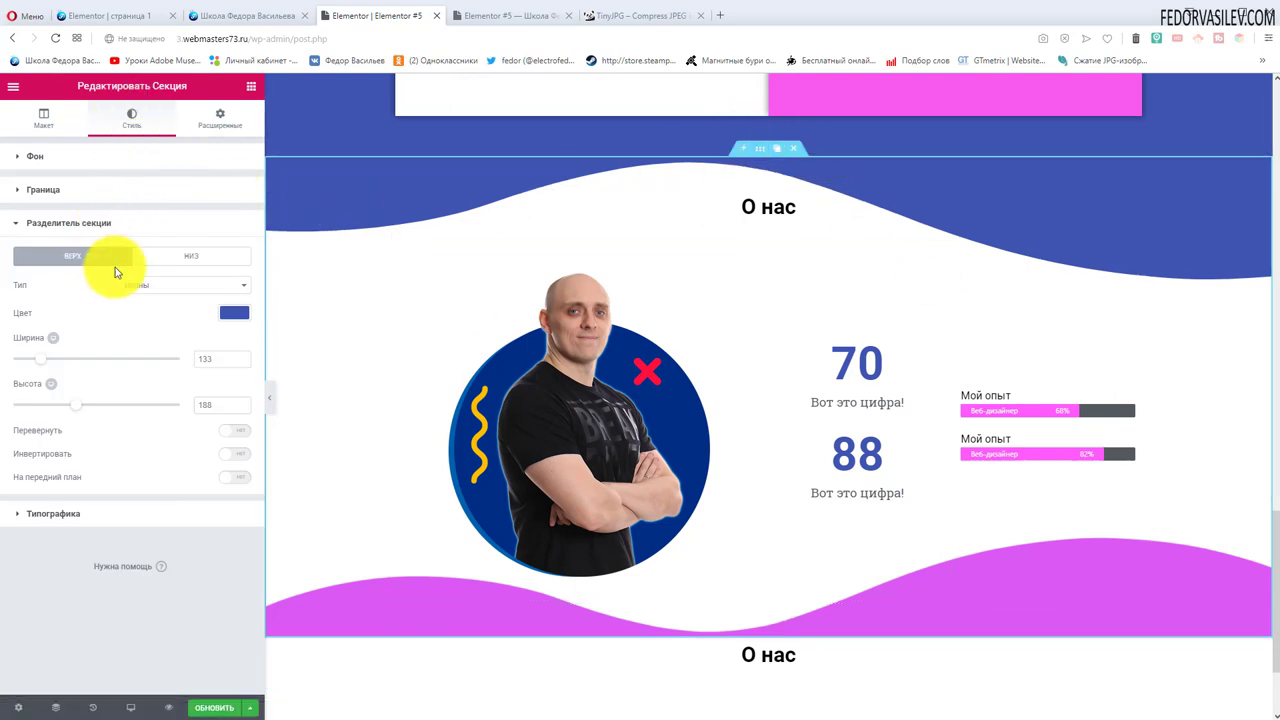
pyautogui.click(195, 257)
pyautogui.click(228, 320)
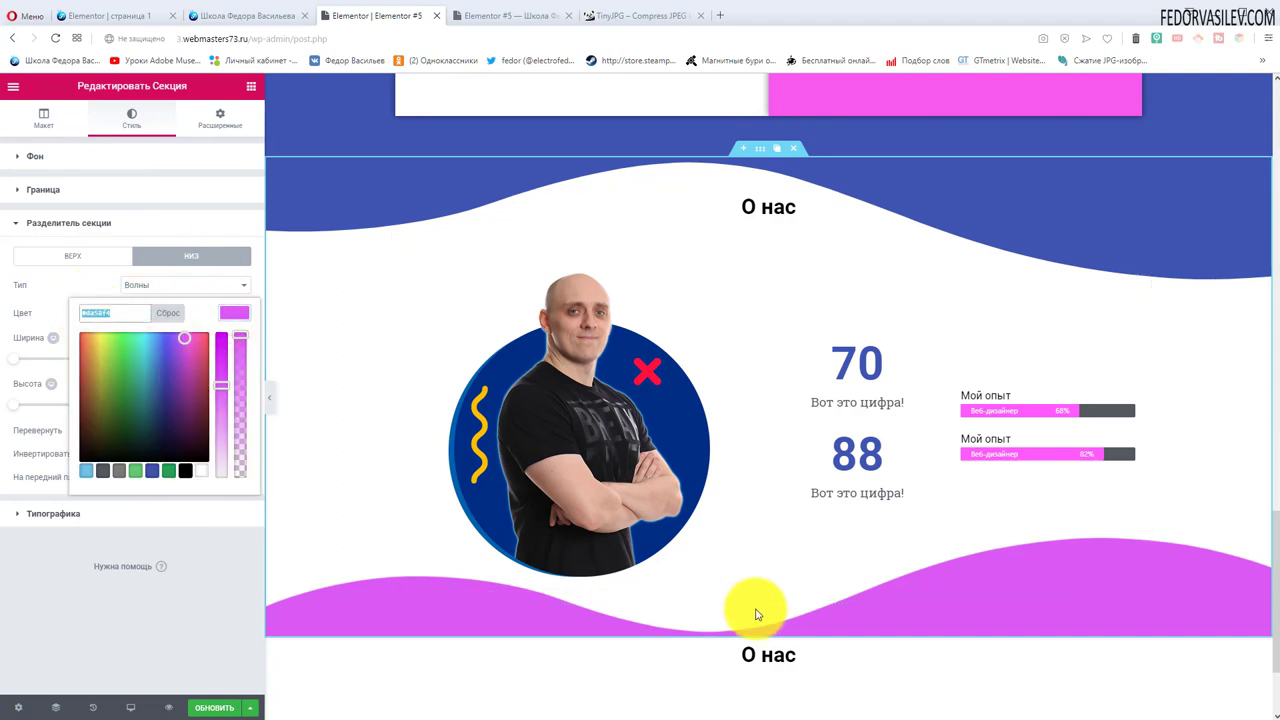
# - Give the new section a classic background in the color copied from the wave divider
pyautogui.scroll(-2, 751, 600)
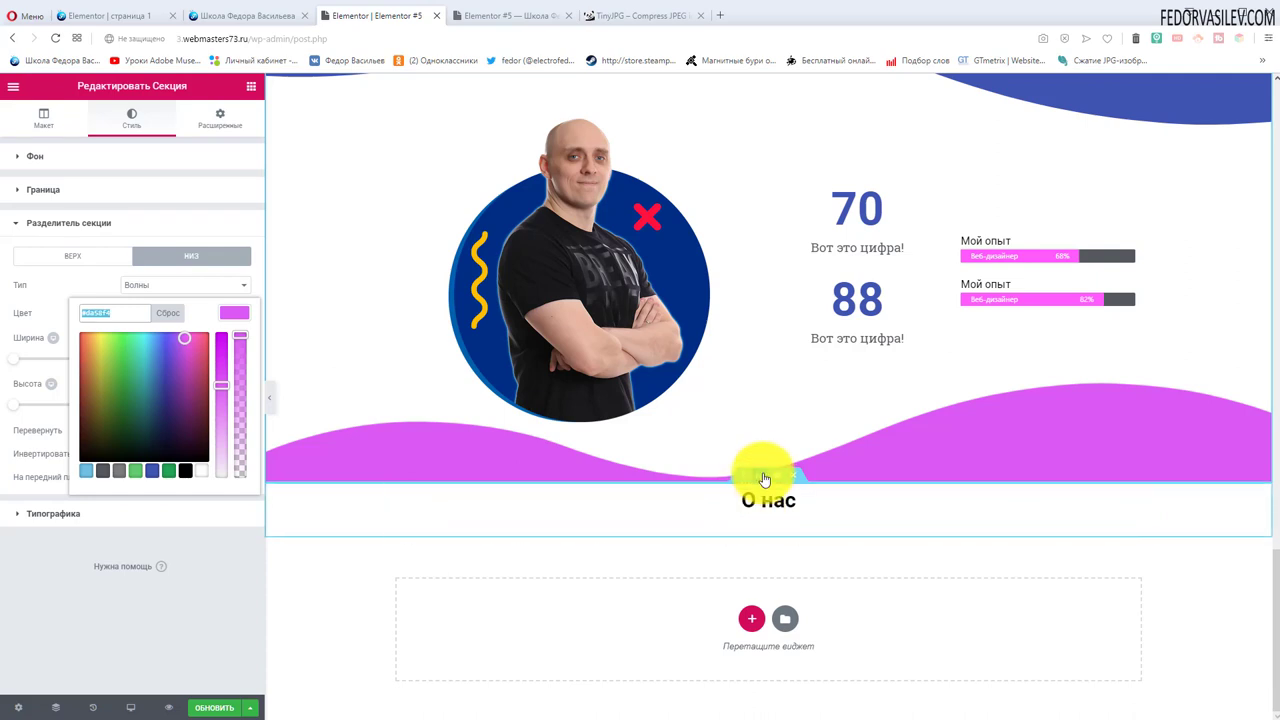
pyautogui.click(758, 479)
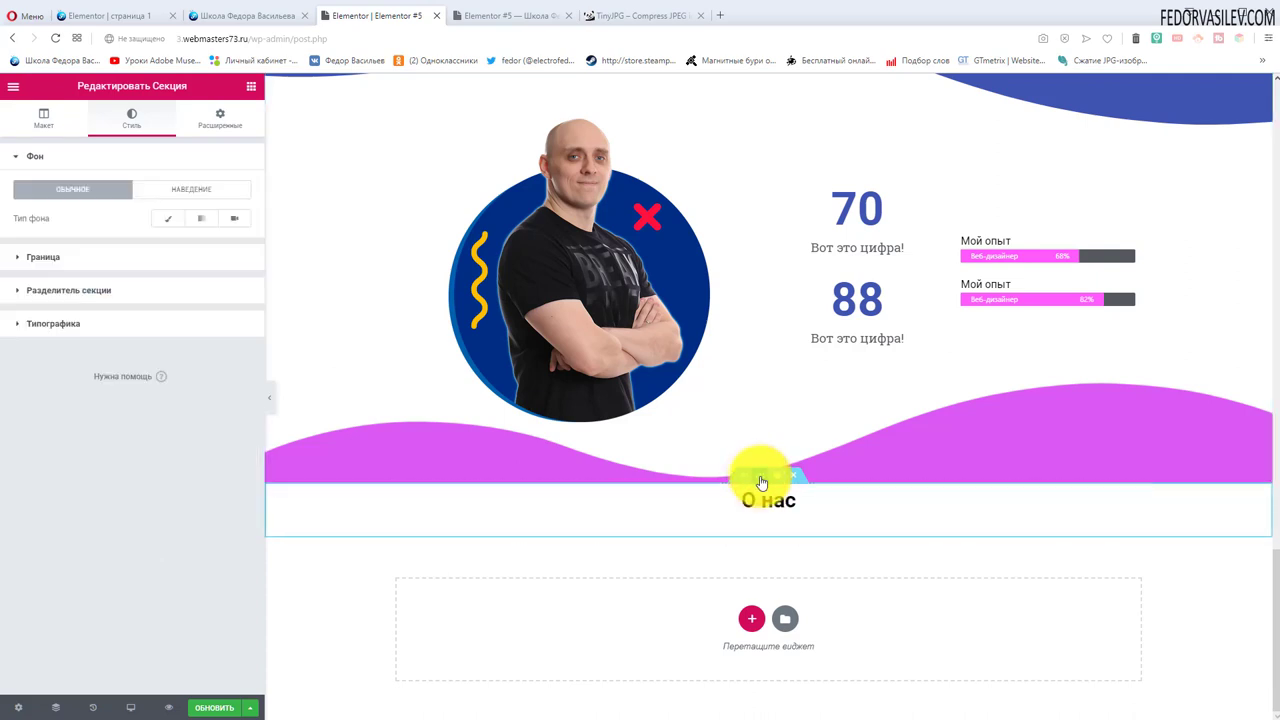
pyautogui.click(165, 218)
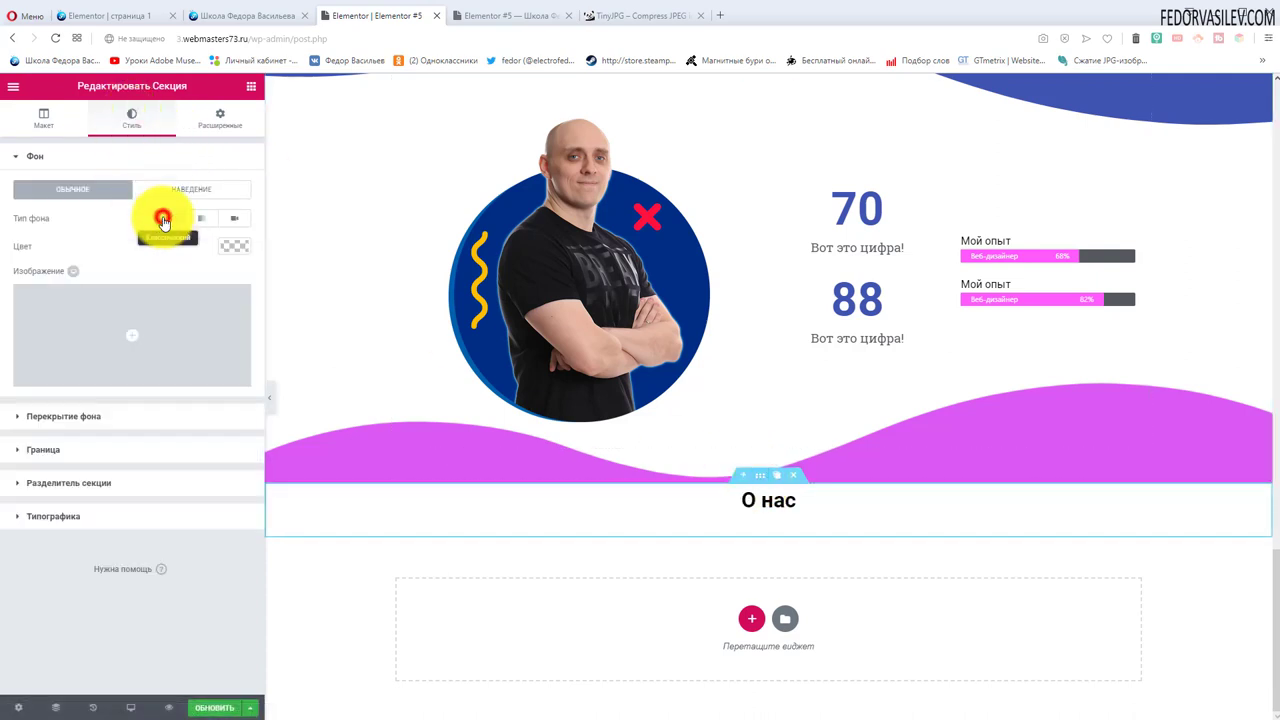
pyautogui.click(226, 247)
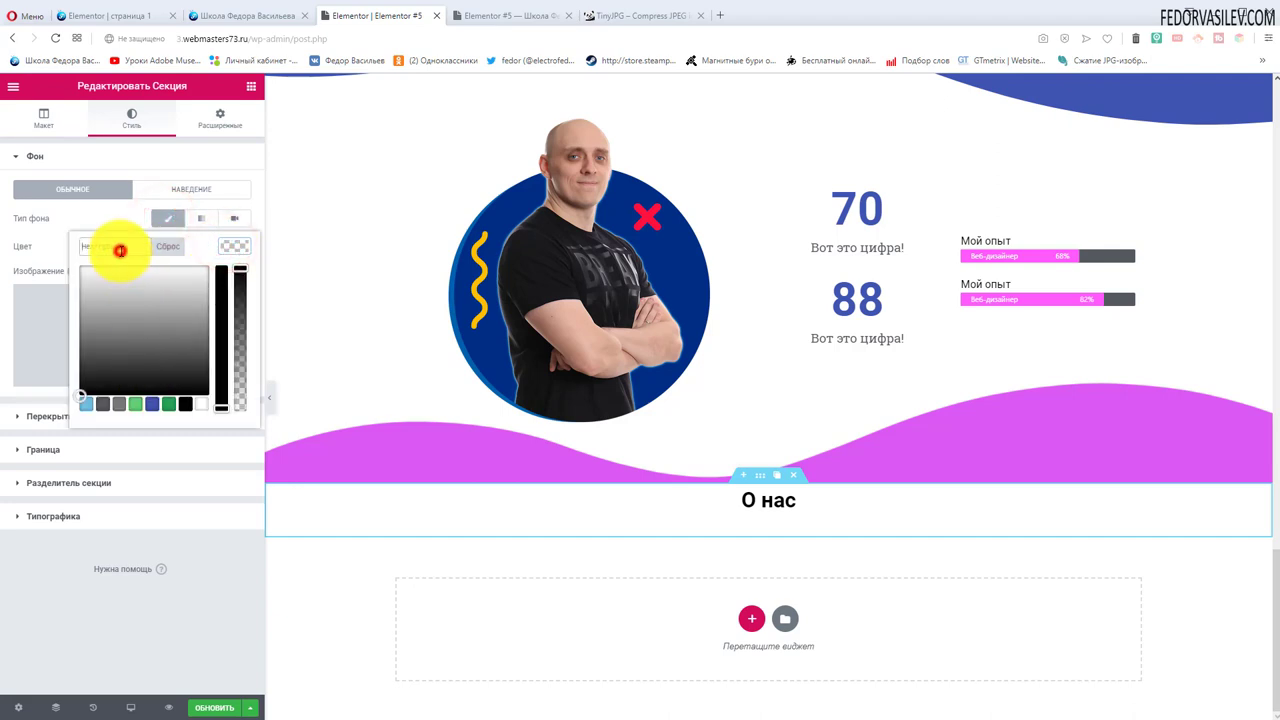
pyautogui.hotkey('ctrl', 'v')
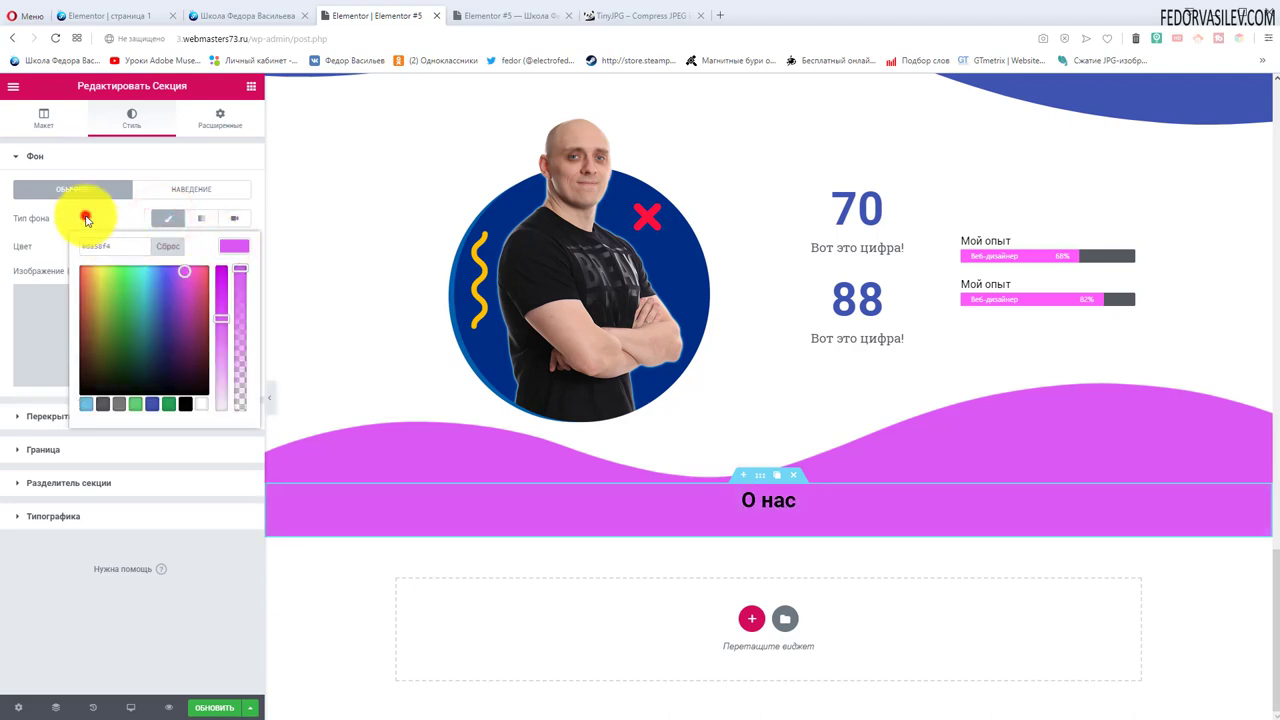
pyautogui.click(86, 218)
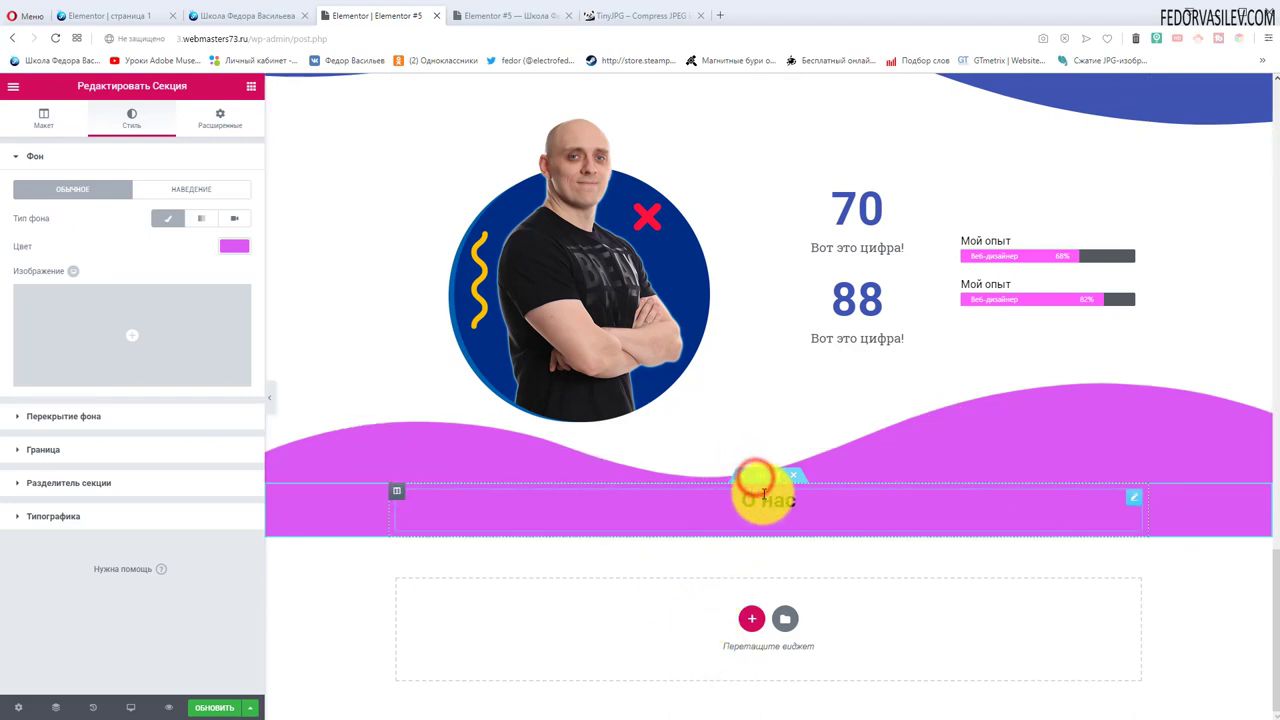
# - Unlink the new section's padding values and set the top and bottom padding to 50 px each
pyautogui.click(213, 124)
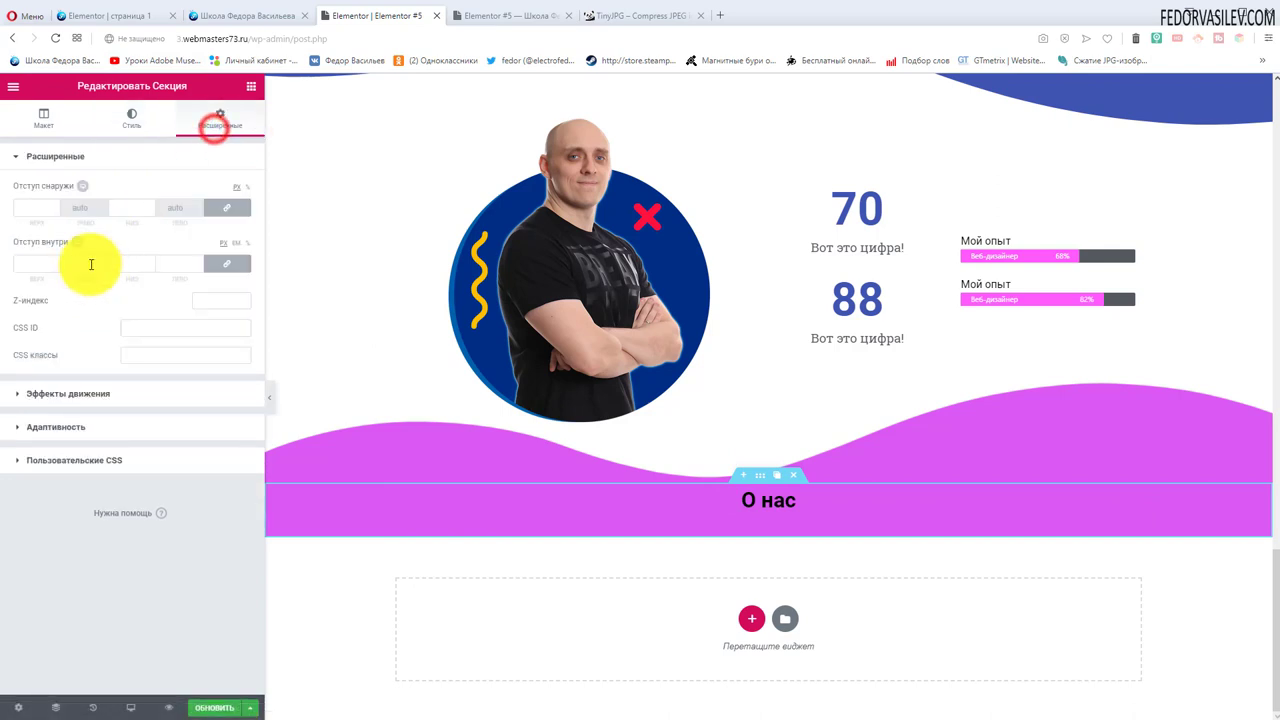
pyautogui.click(229, 264)
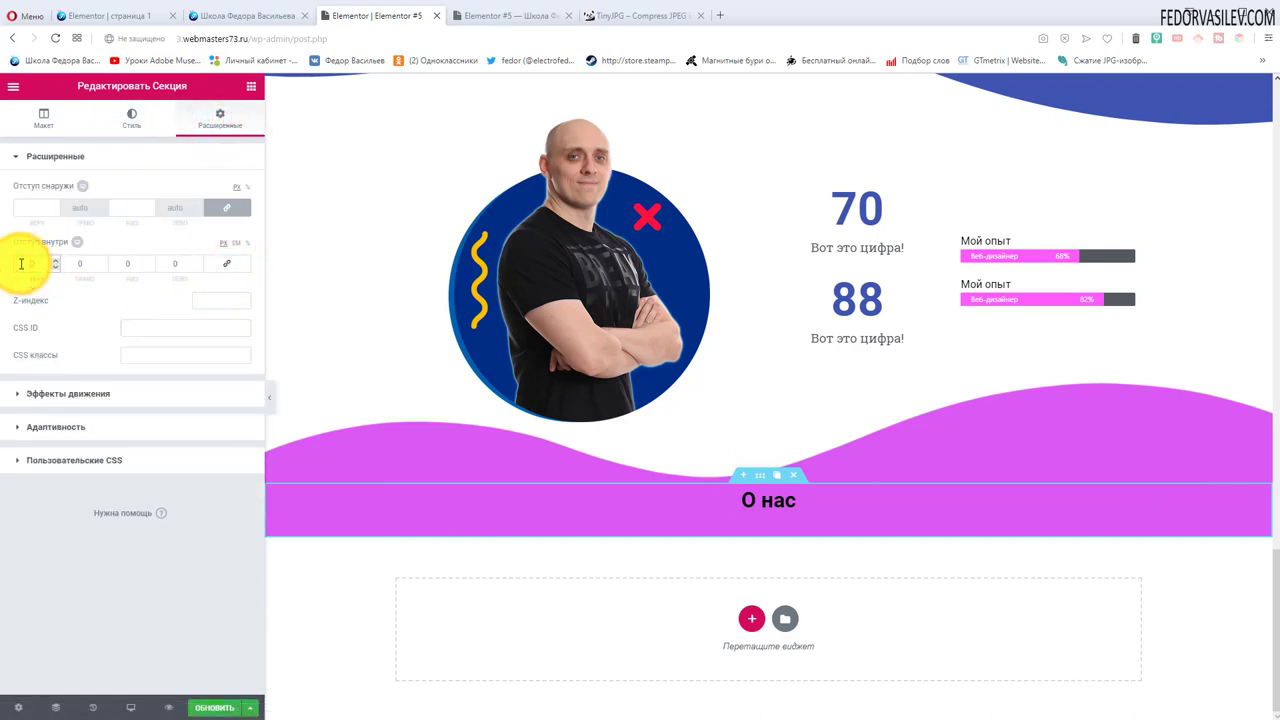
pyautogui.click(21, 263)
pyautogui.write('50')
pyautogui.click(120, 262)
pyautogui.write('50')
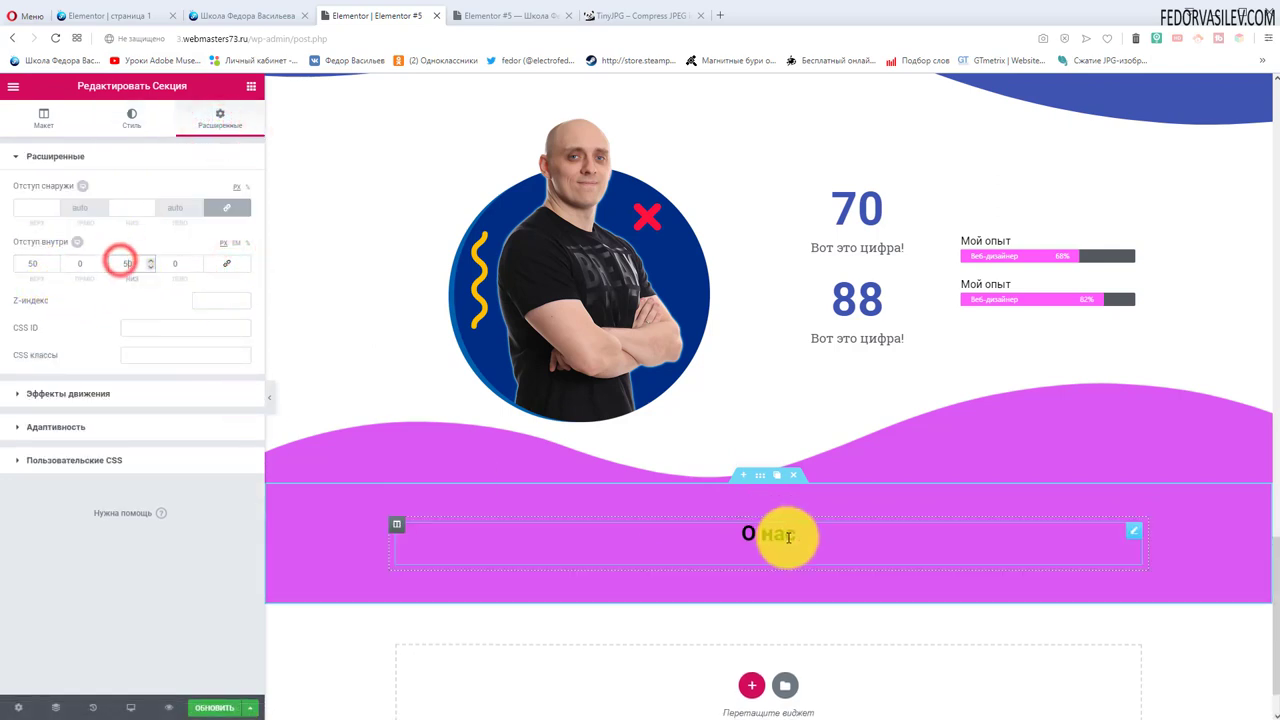
# - Set the new section heading's text color to white (#ffffff) and compare it with the sample page's Отзывы section
pyautogui.click(770, 540)
pyautogui.click(131, 117)
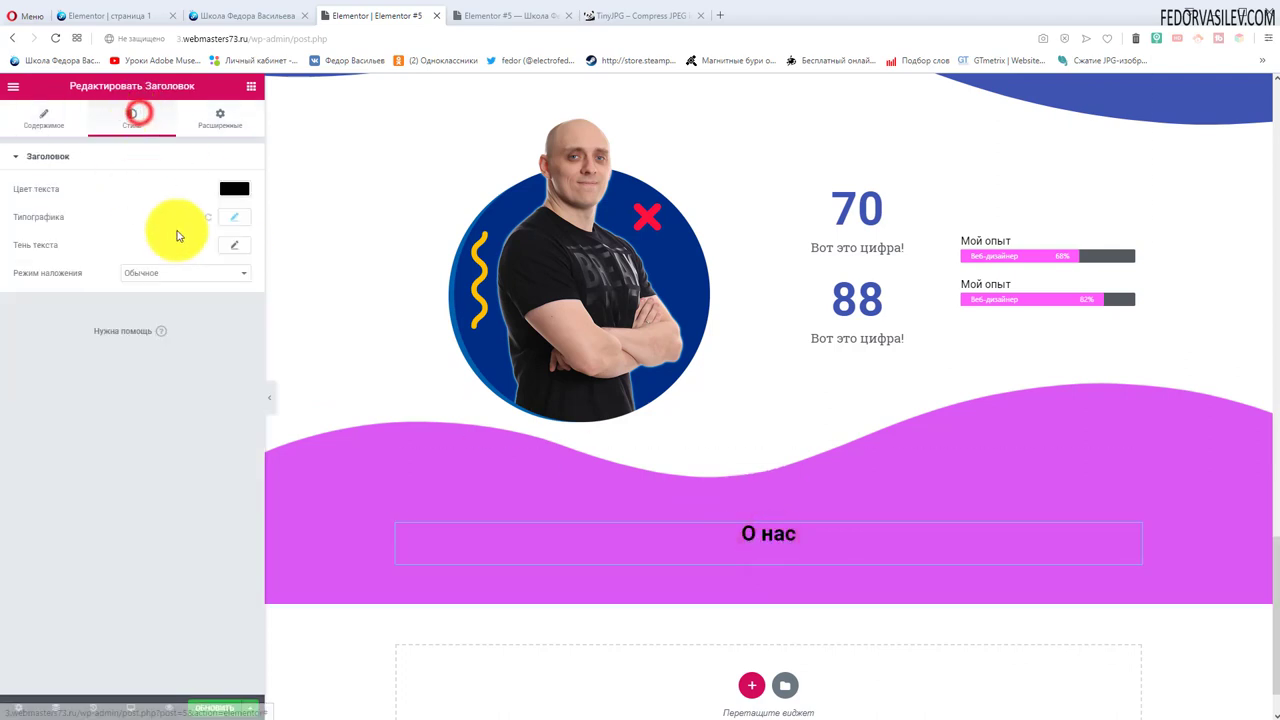
pyautogui.click(232, 189)
pyautogui.click(188, 347)
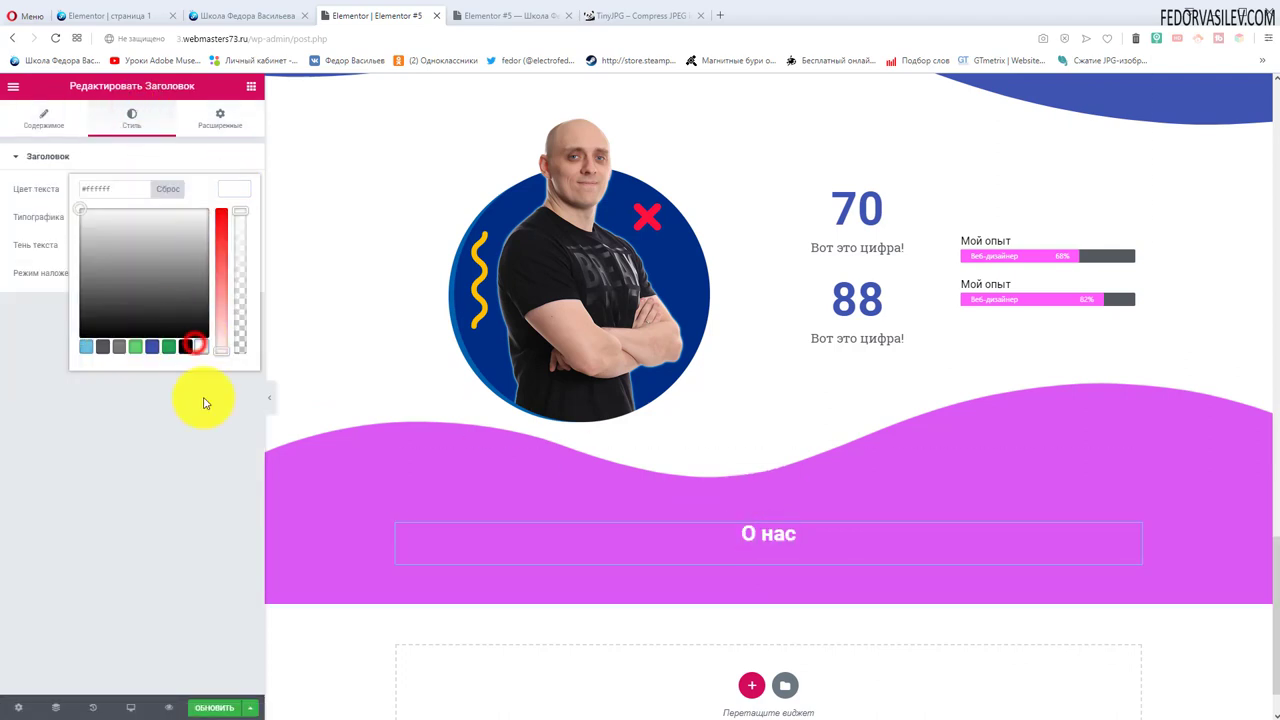
pyautogui.click(190, 509)
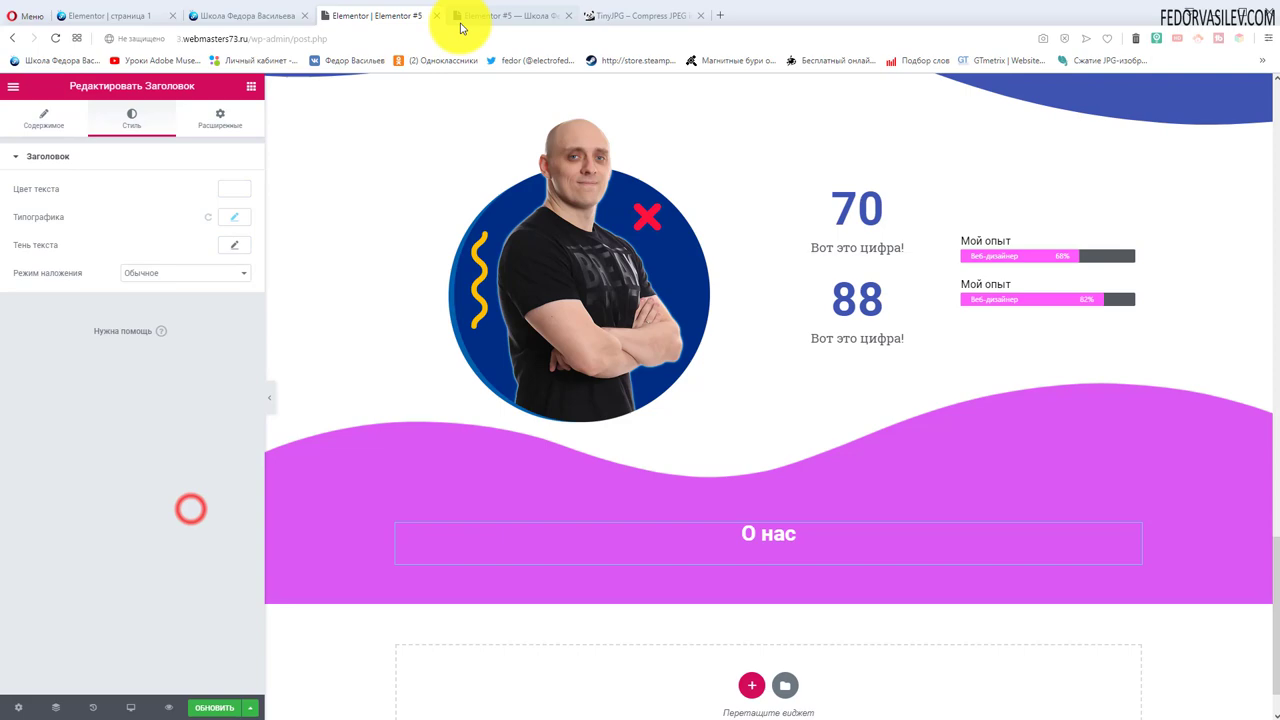
pyautogui.click(222, 14)
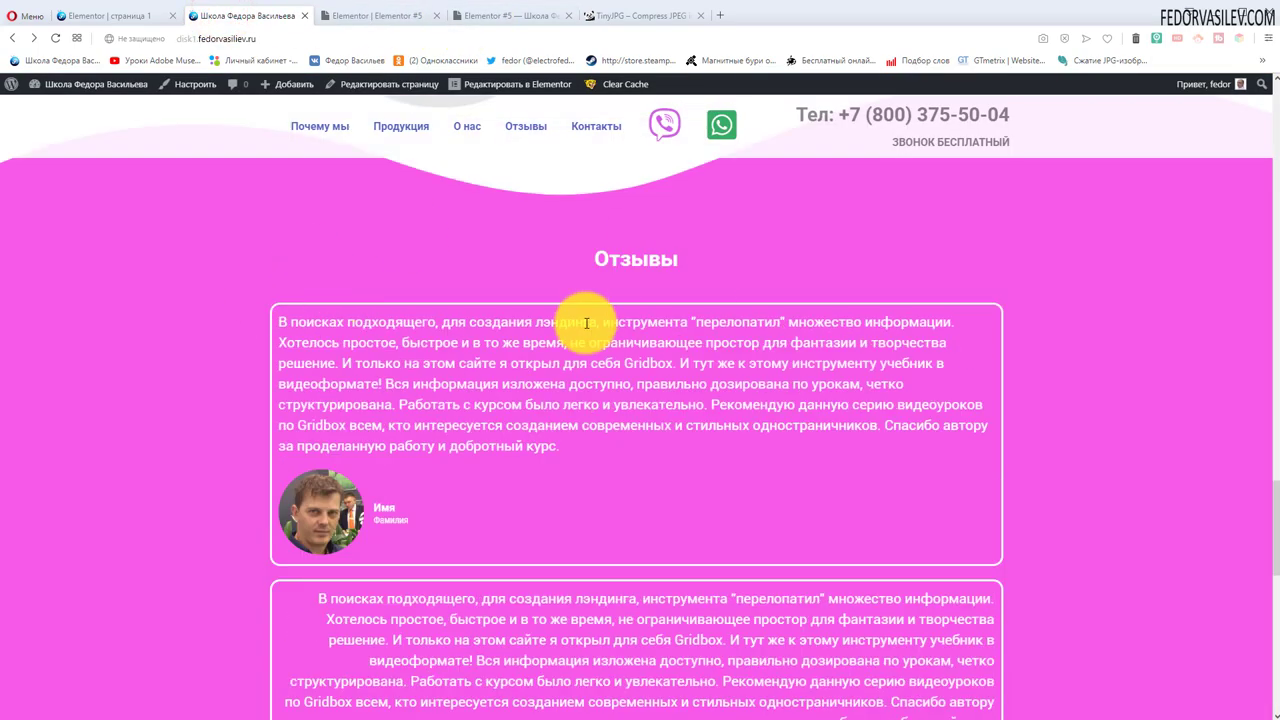
pyautogui.click(365, 16)
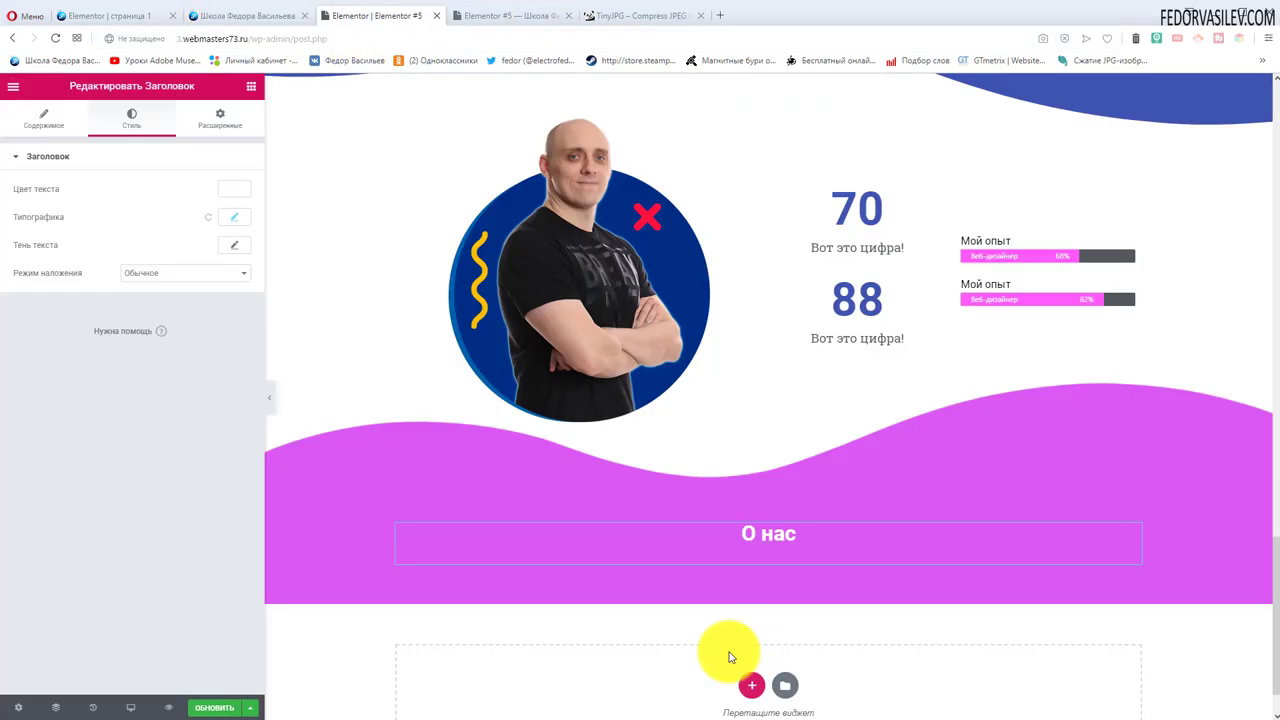
# - Add a testimonial (Отзыв) widget below the heading in the purple section
pyautogui.click(13, 87)
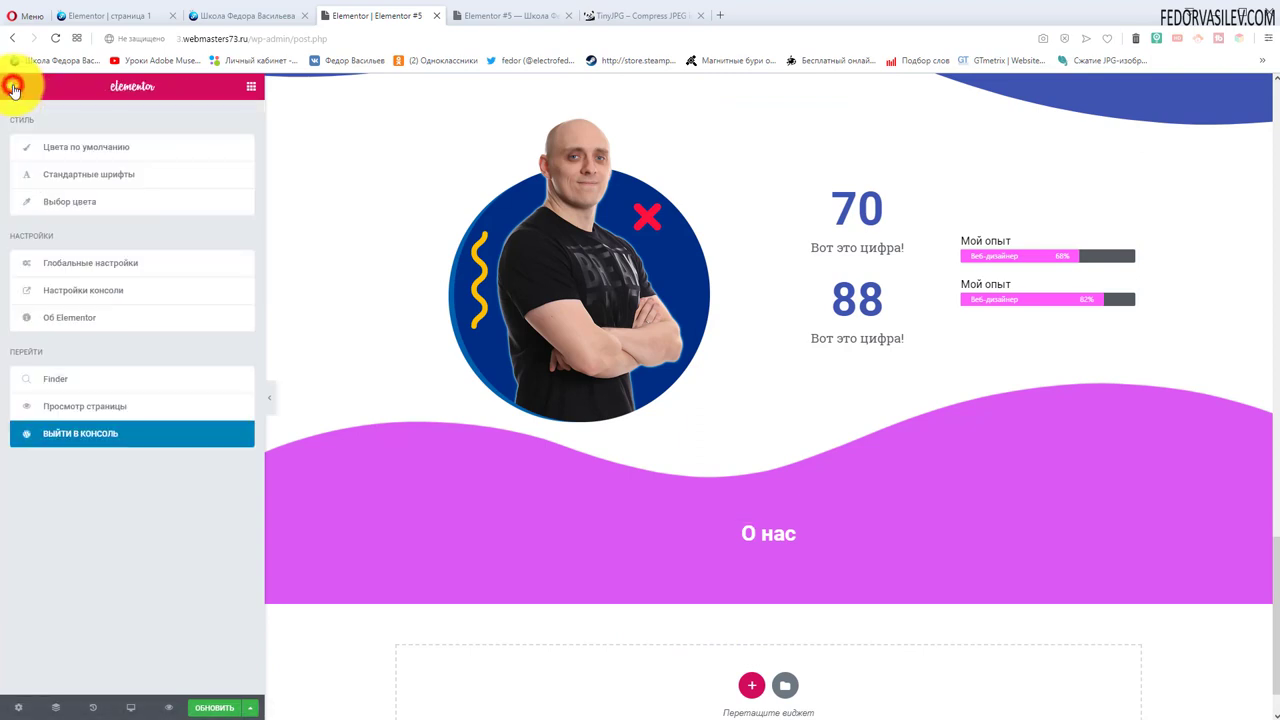
pyautogui.click(13, 88)
pyautogui.scroll(-2, 119, 246)
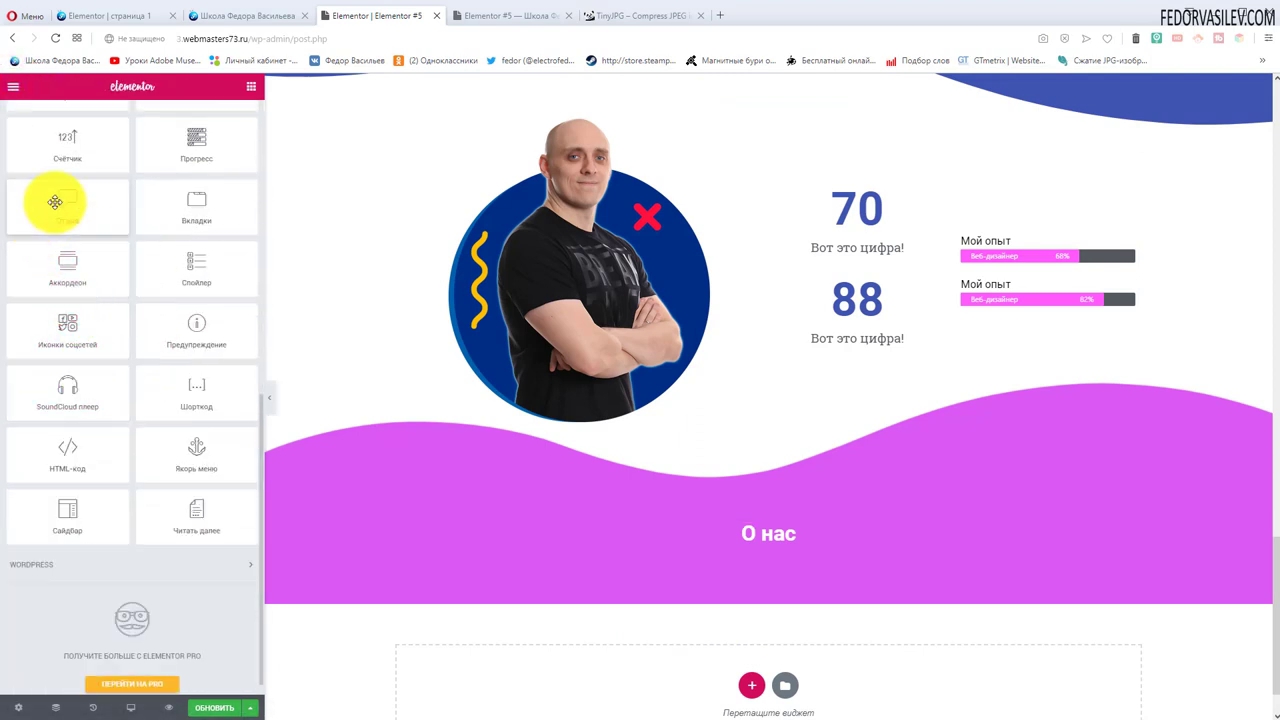
pyautogui.moveTo(62, 209); pyautogui.dragTo(758, 560)
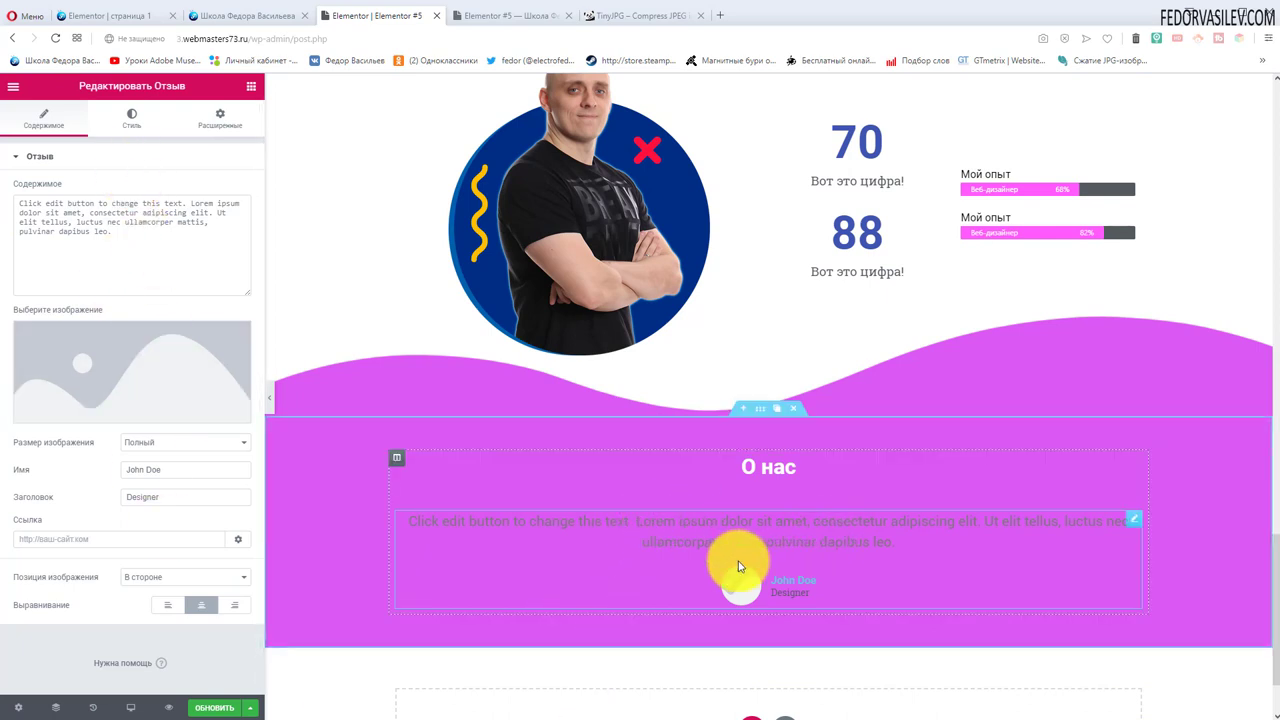
# - Set the testimonial's content text color to white (#ffffff)
pyautogui.click(138, 118)
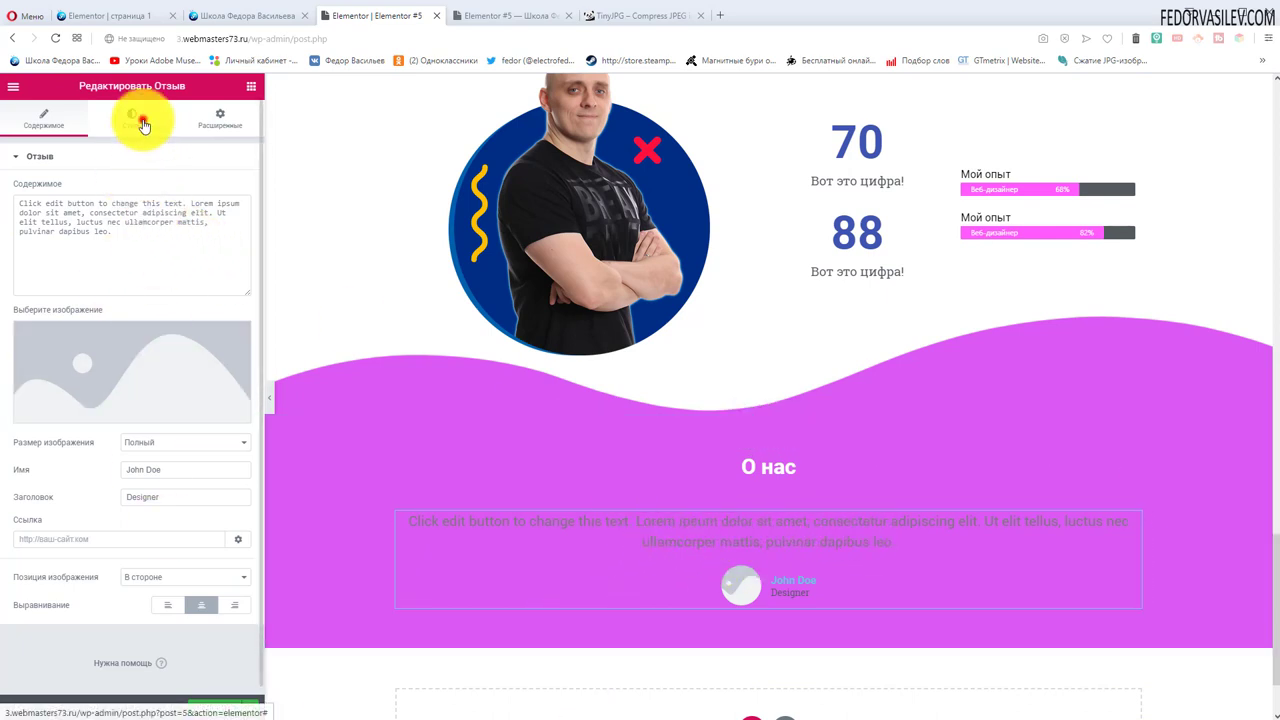
pyautogui.click(234, 189)
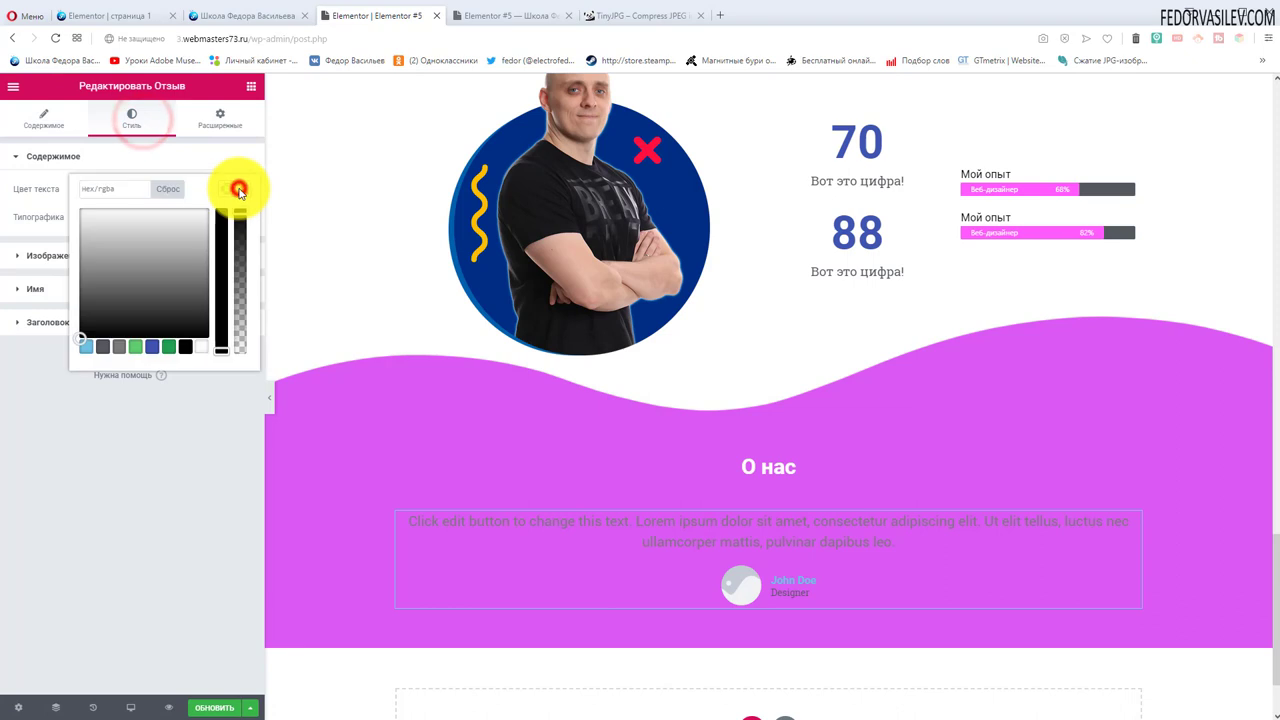
pyautogui.click(201, 348)
pyautogui.click(144, 451)
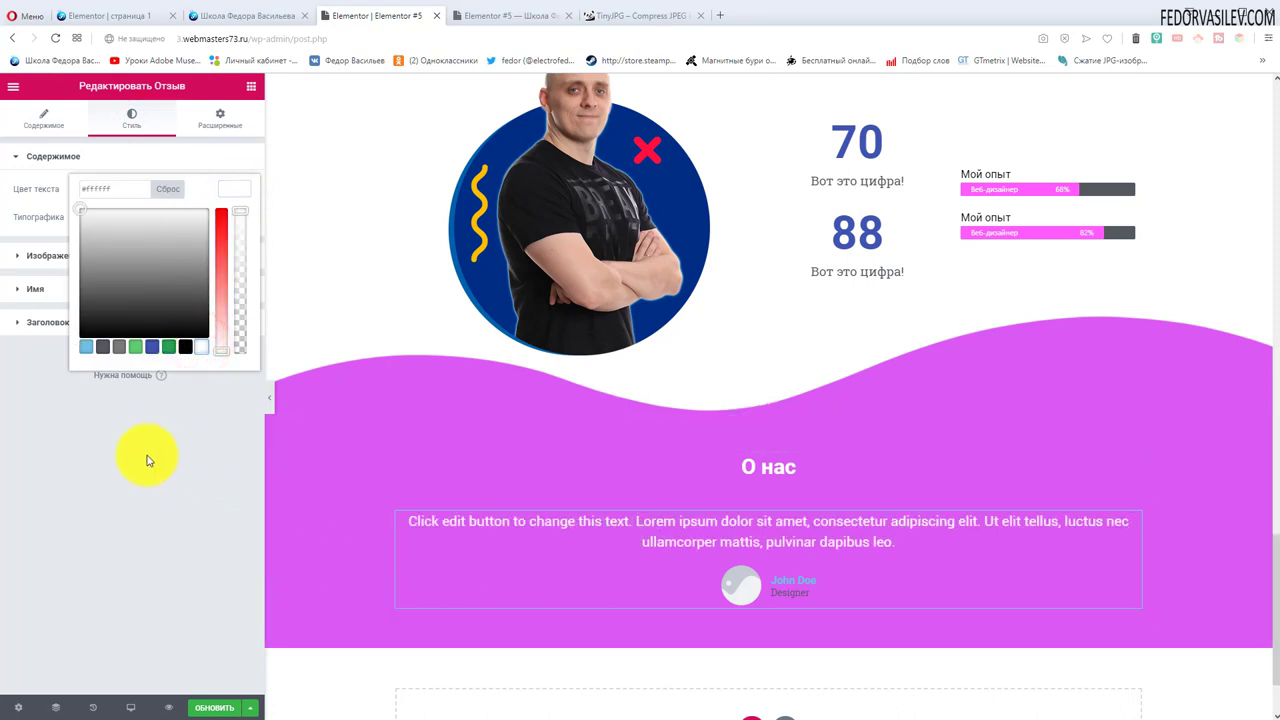
# - Check the reviews on the sample page and set the testimonial's name text color to white (#ffffff)
pyautogui.click(63, 260)
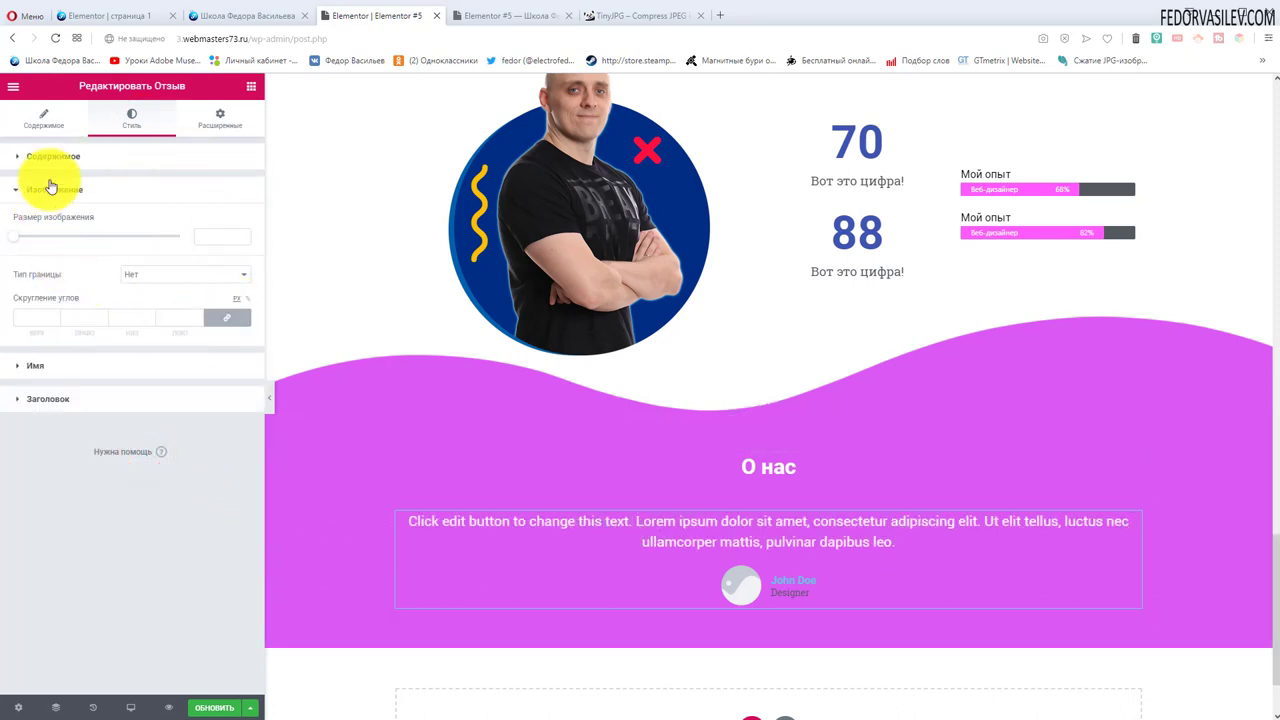
pyautogui.click(56, 190)
pyautogui.click(56, 223)
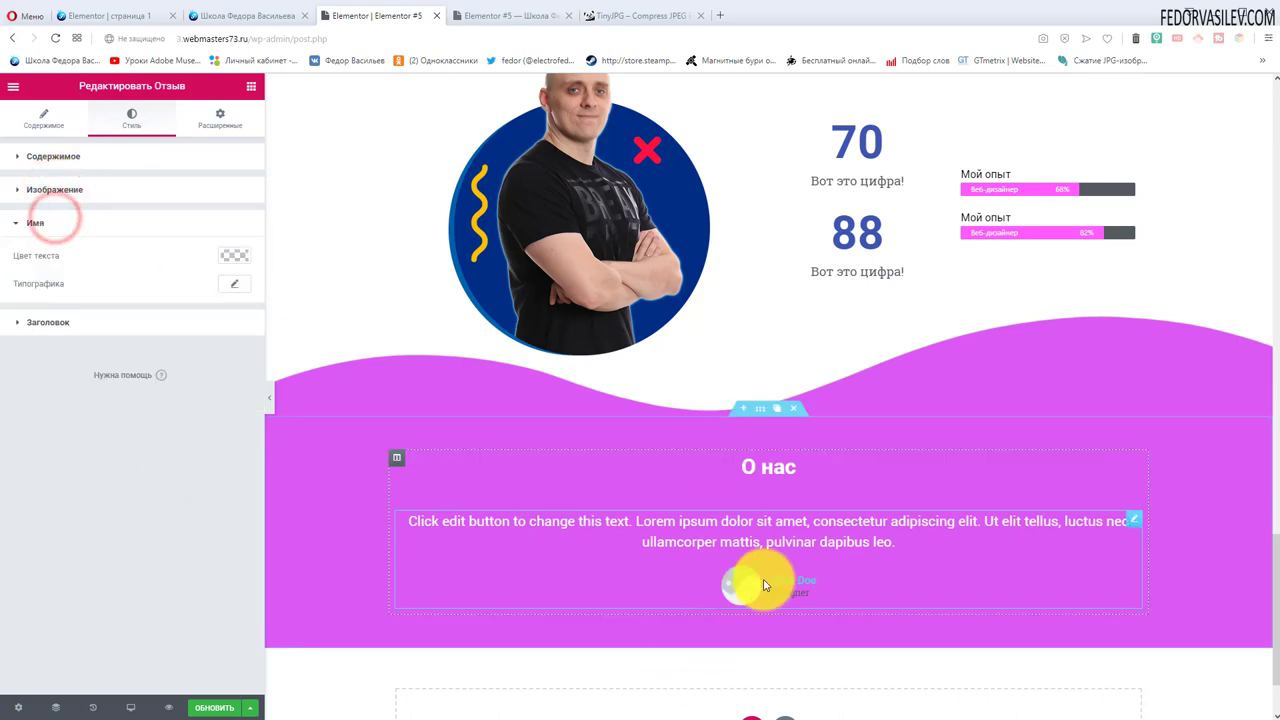
pyautogui.click(229, 24)
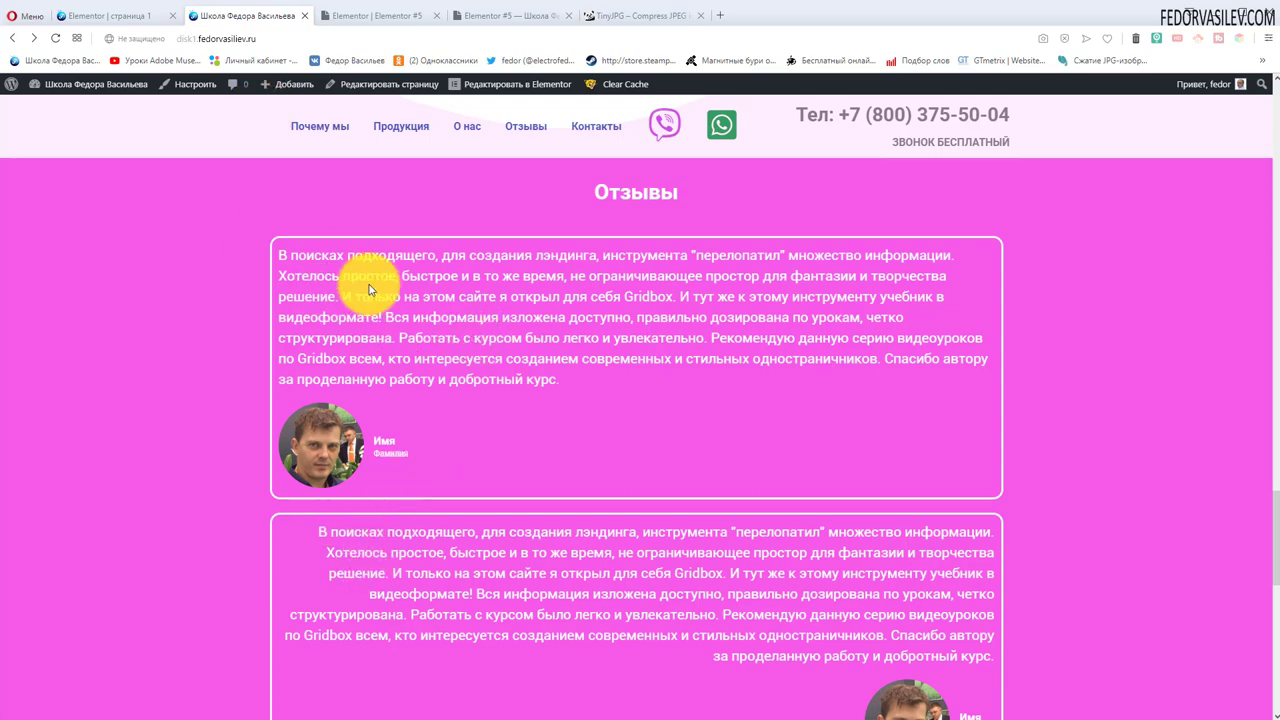
pyautogui.scroll(-3, 591, 350)
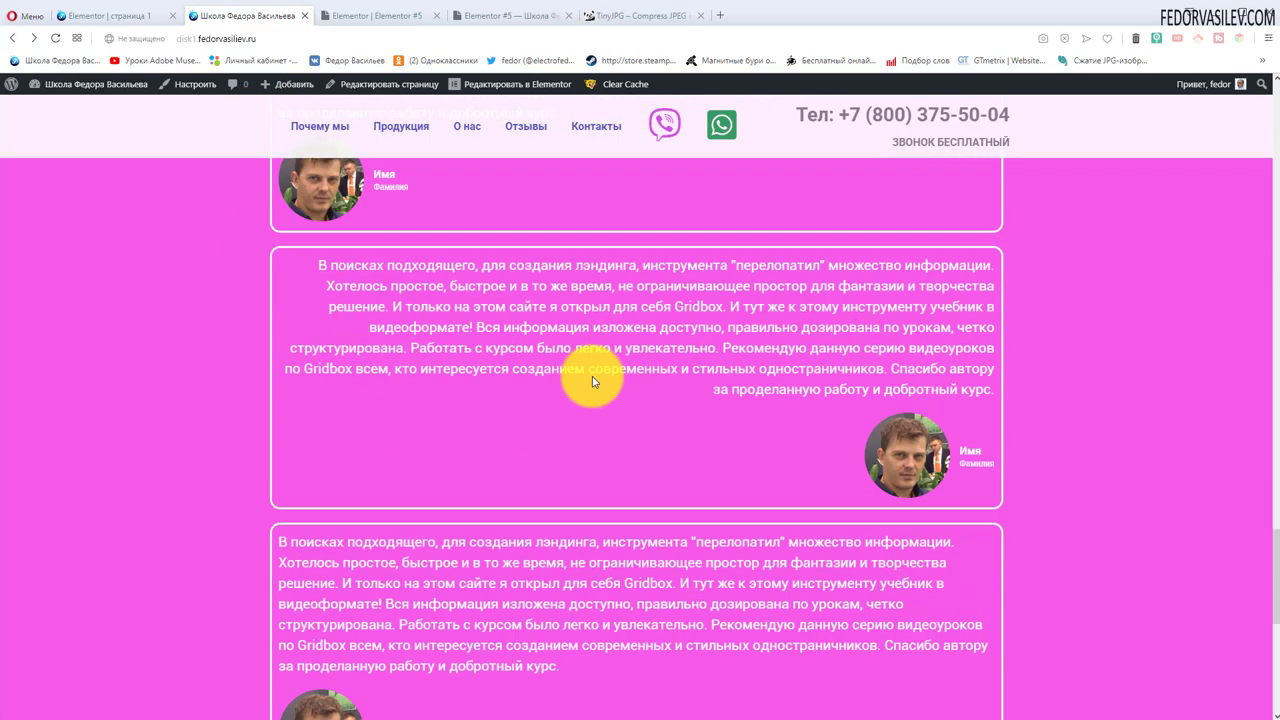
pyautogui.scroll(4, 590, 362)
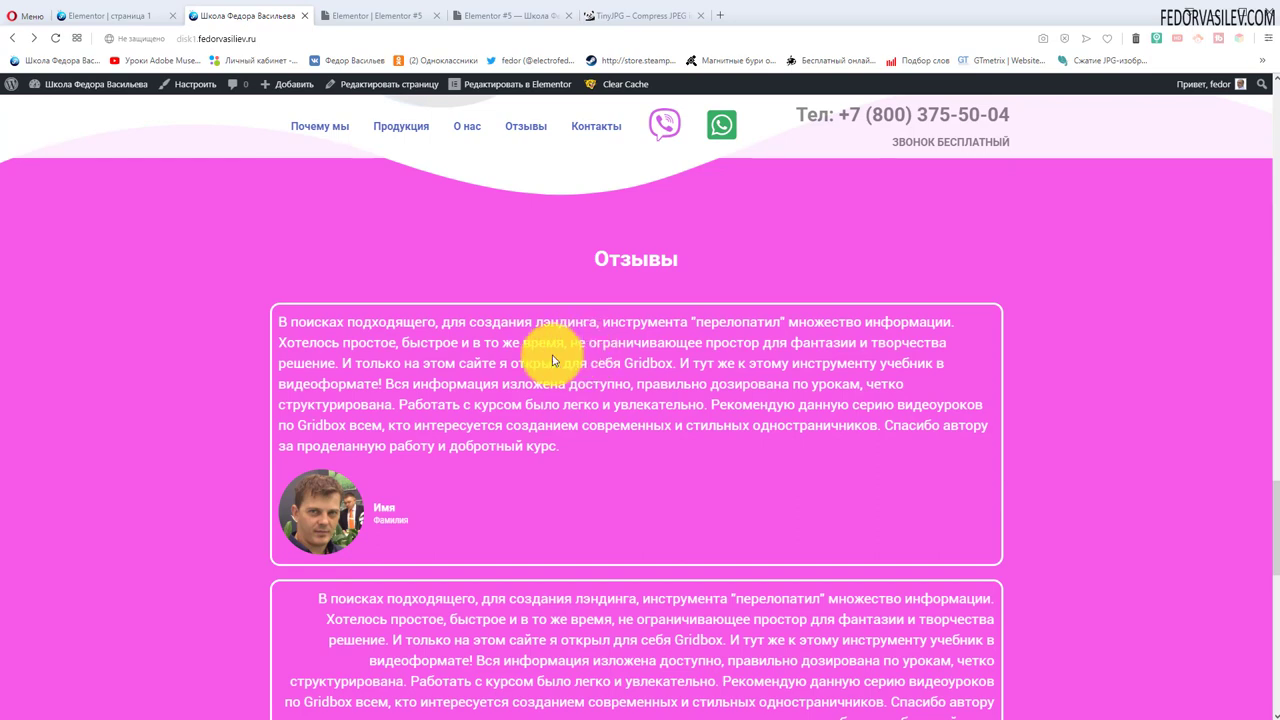
pyautogui.click(380, 16)
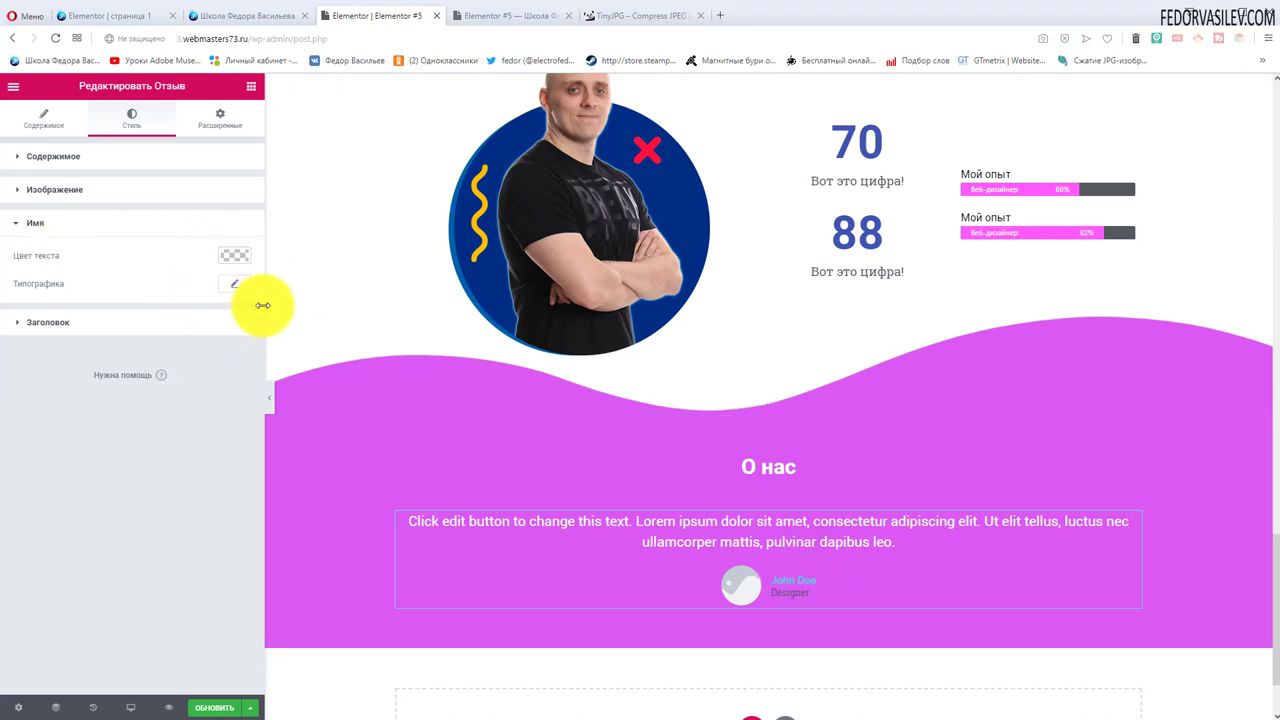
pyautogui.click(238, 257)
pyautogui.click(198, 414)
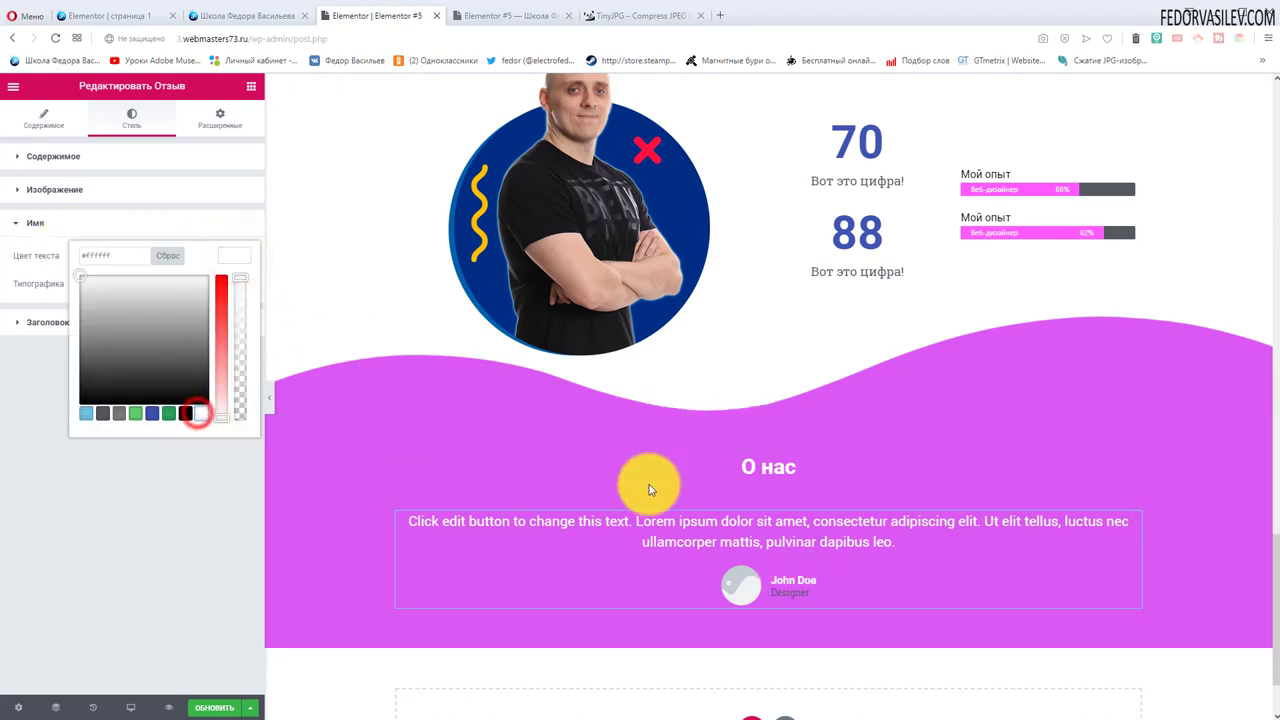
pyautogui.click(96, 496)
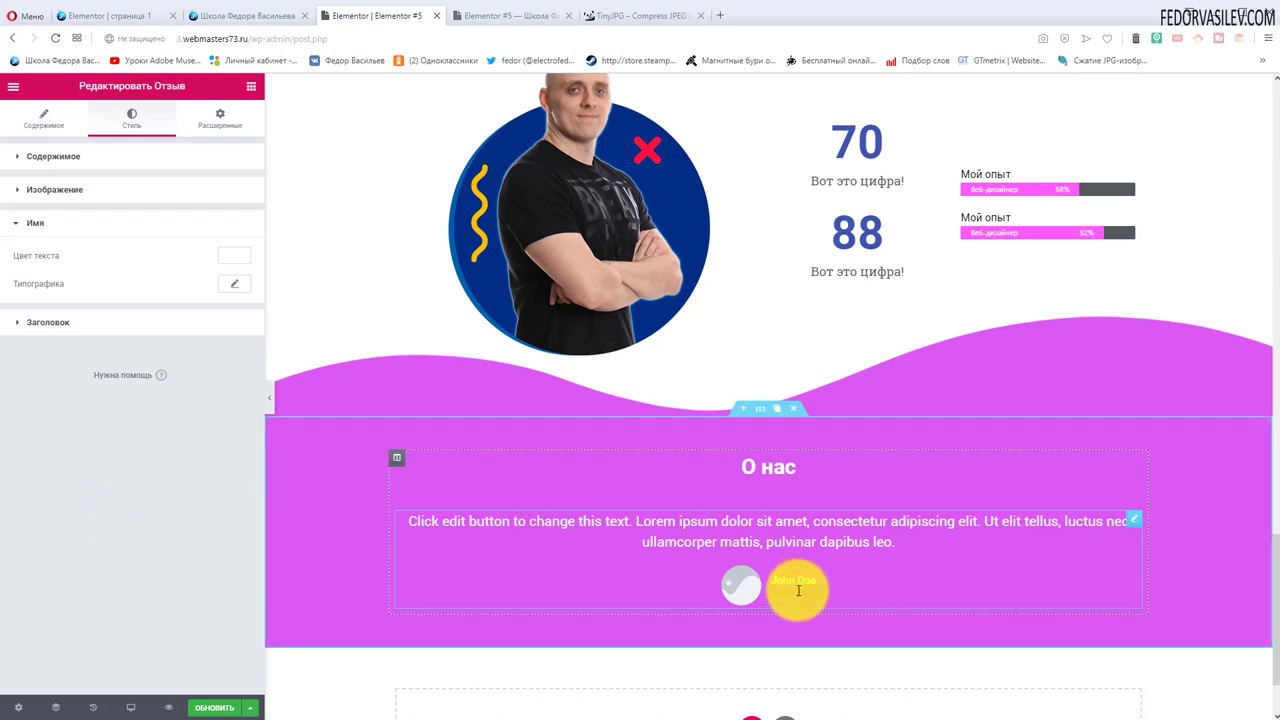
# - Set the text color of the testimonial's title line (Заголовок) to white
pyautogui.click(40, 323)
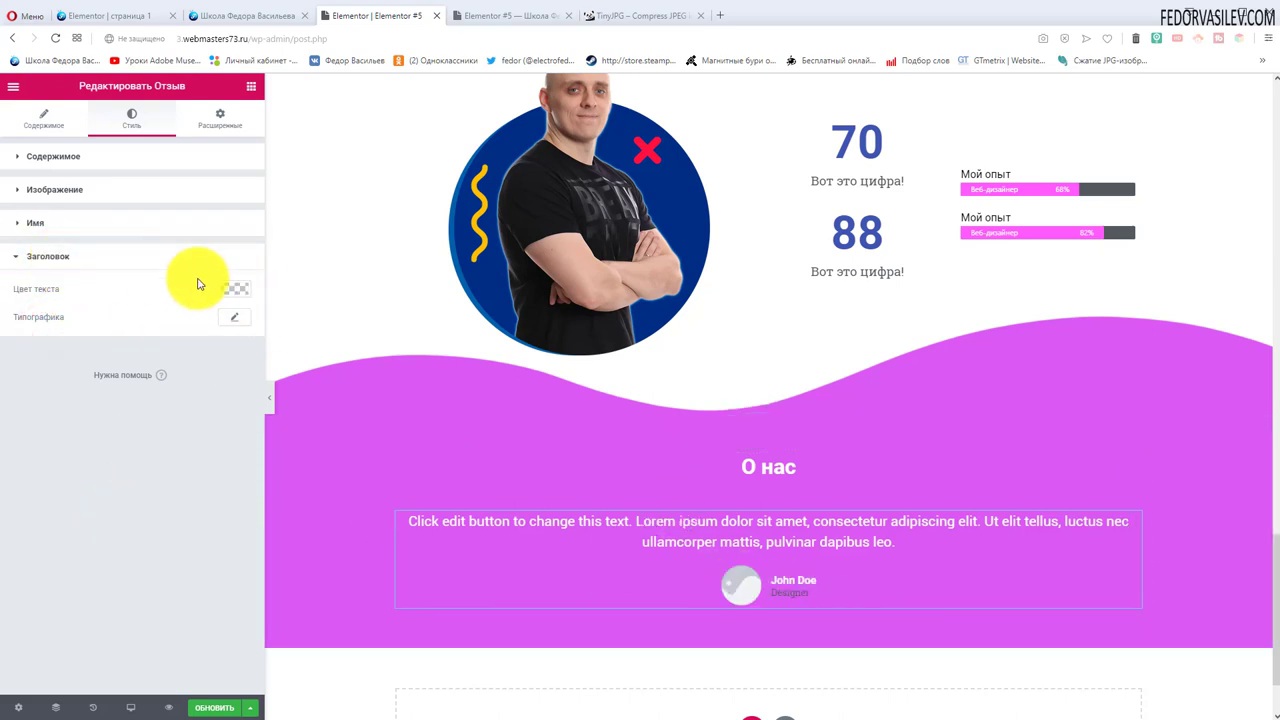
pyautogui.click(235, 289)
pyautogui.click(197, 443)
pyautogui.click(204, 591)
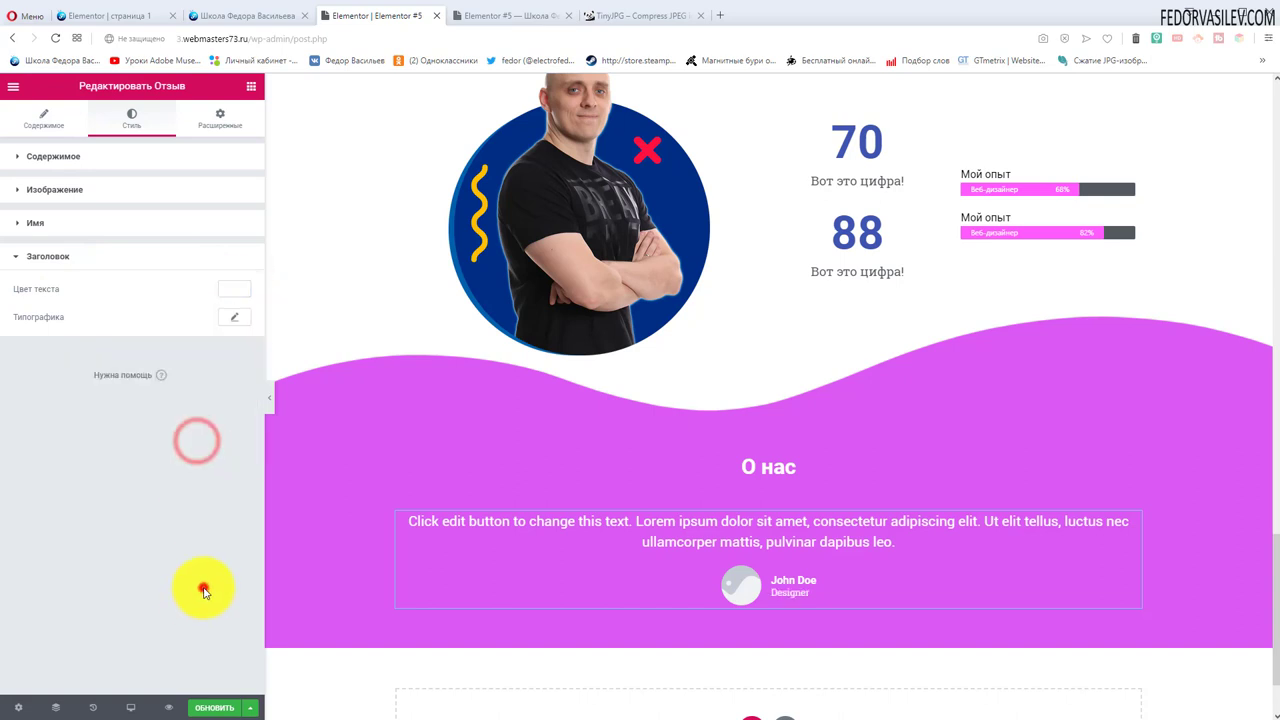
# - Replace the testimonial's placeholder content with the sample review text beginning "В поисках подходящего, для создания лэндинга"
pyautogui.click(43, 118)
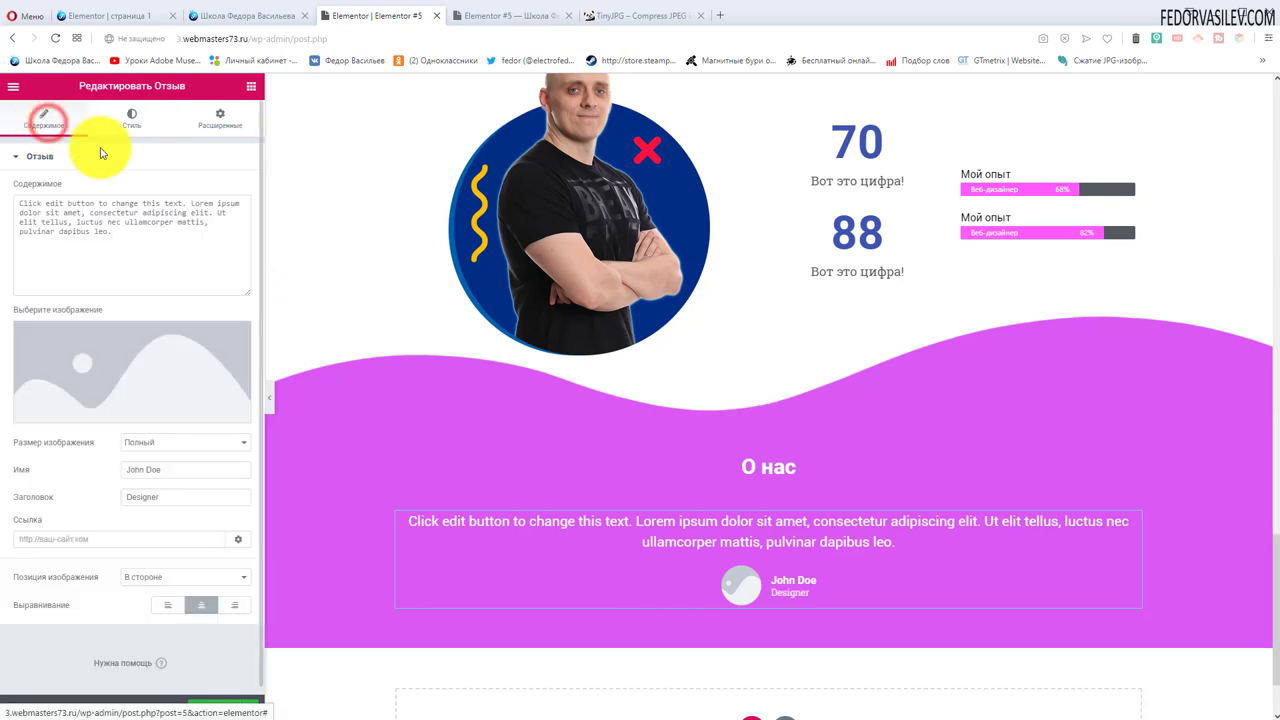
pyautogui.tripleClick(143, 243)
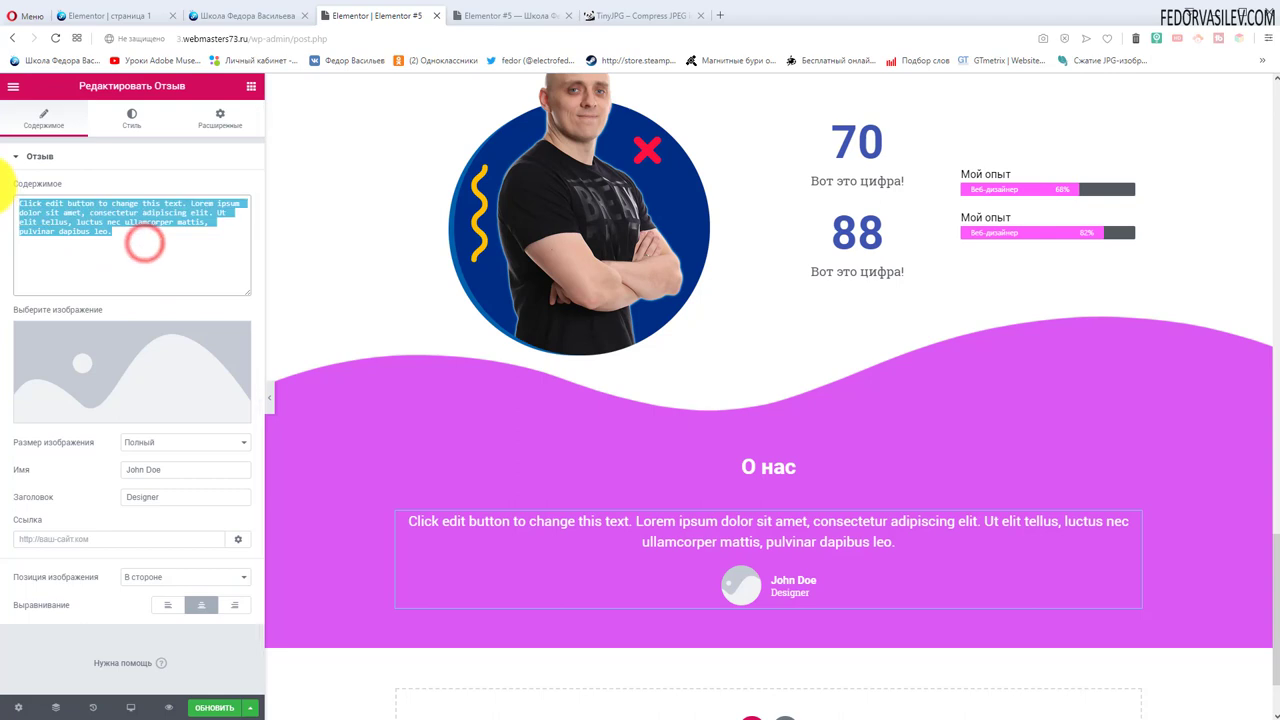
pyautogui.write('В поисках подходящего, для создания лэндинга, инструмента "перелопатил" множество информации. Хотелось простое, быстрое и в то же время, не ограничивающее простор для фантазии и творчества решение. И только на этом сайте я открыл для себя Gridbox. И тут же к этому инструменту учебник в видеоформате! Вся информация изложена доступно, правильно дозирована по урокам, четко структурирована. Работать с курсом было легко и увлекательно. Рекомендую данную серию видеоуроков по Gridbox всем, кто интересуется созданием современных и стильных одностраничников. Спасибо автору за проделанную работу и добротный курс.')
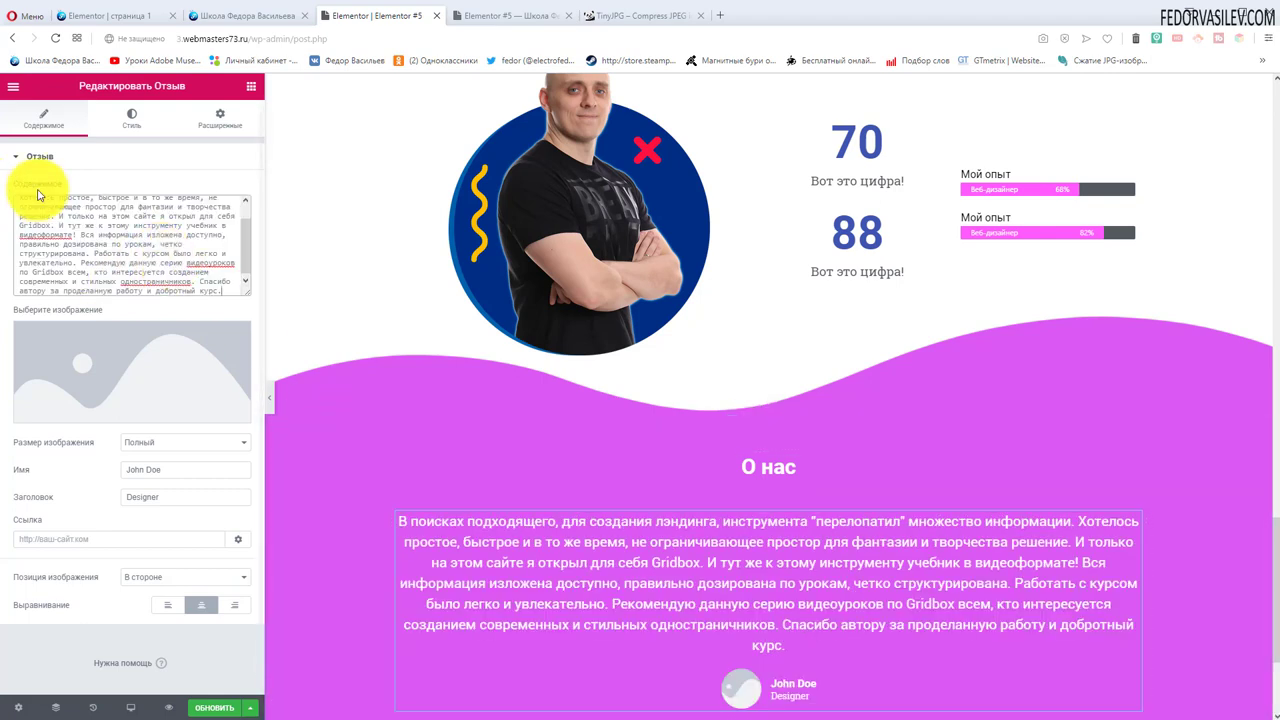
# - Upload 2018-03-19_004316.jpg from the отзывы folder and insert it as the testimonial's image
pyautogui.scroll(-1, 49, 200)
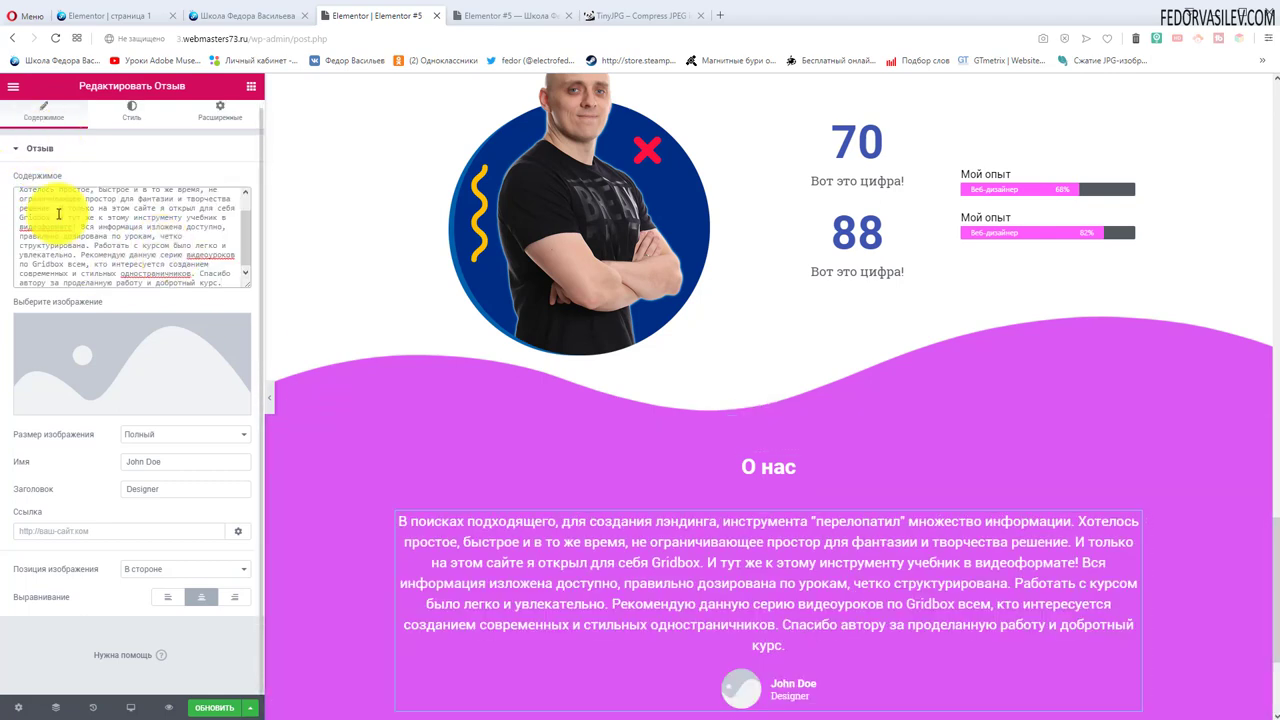
pyautogui.click(131, 374)
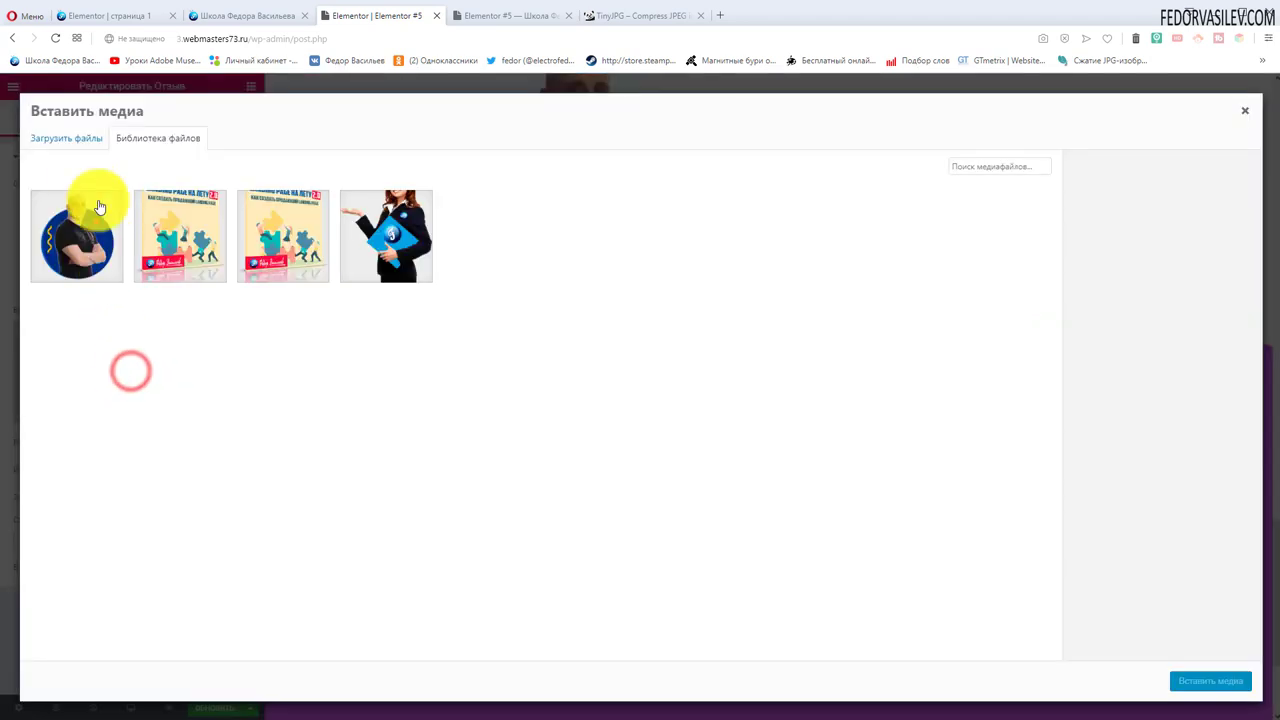
pyautogui.click(66, 138)
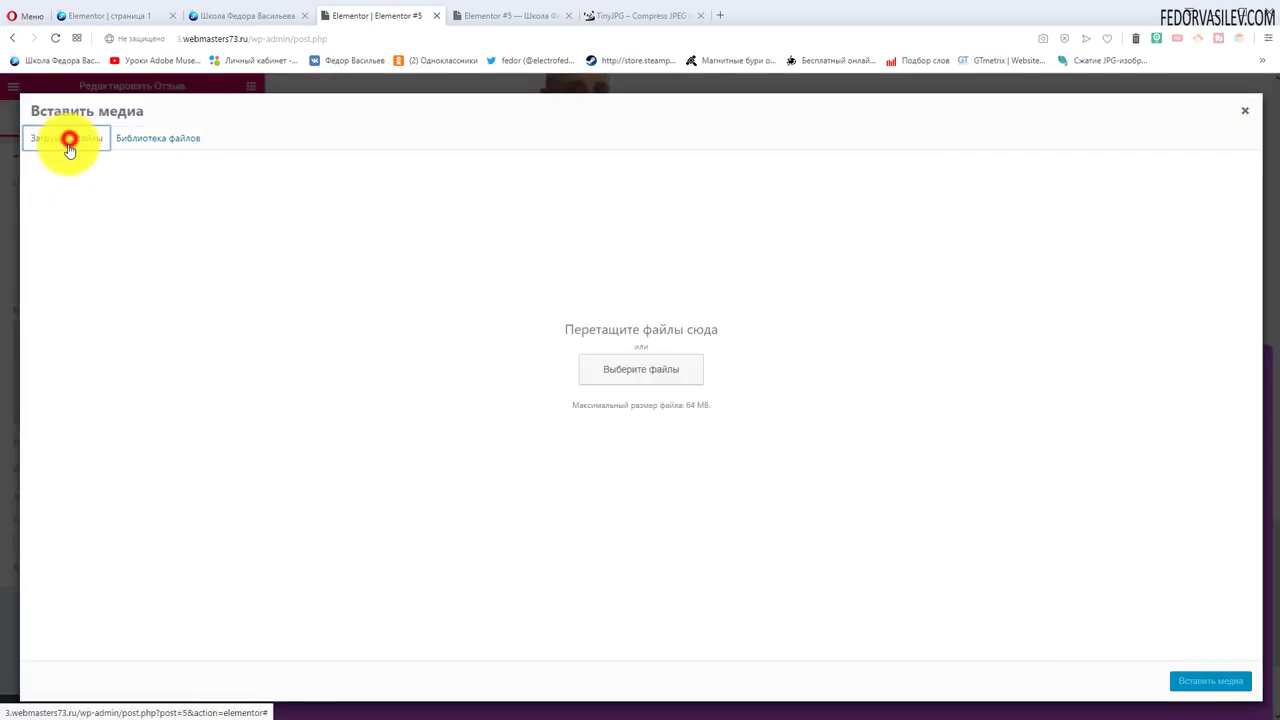
pyautogui.click(604, 375)
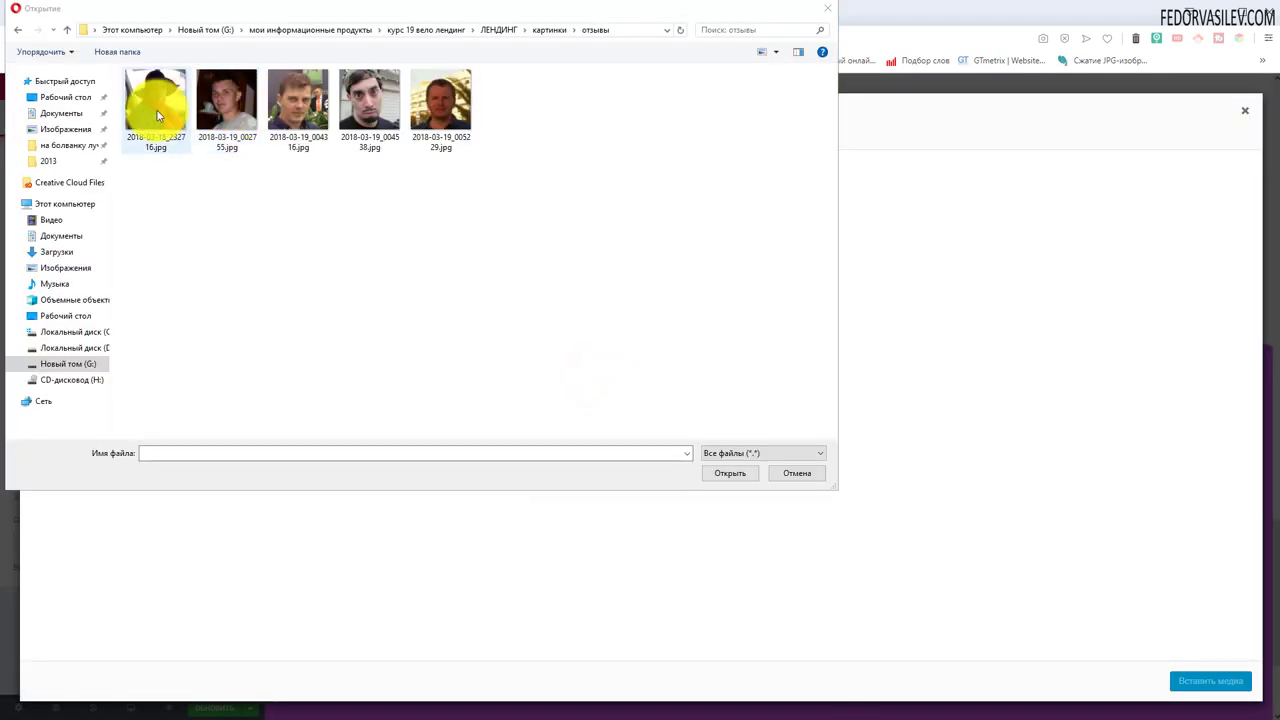
pyautogui.click(300, 117)
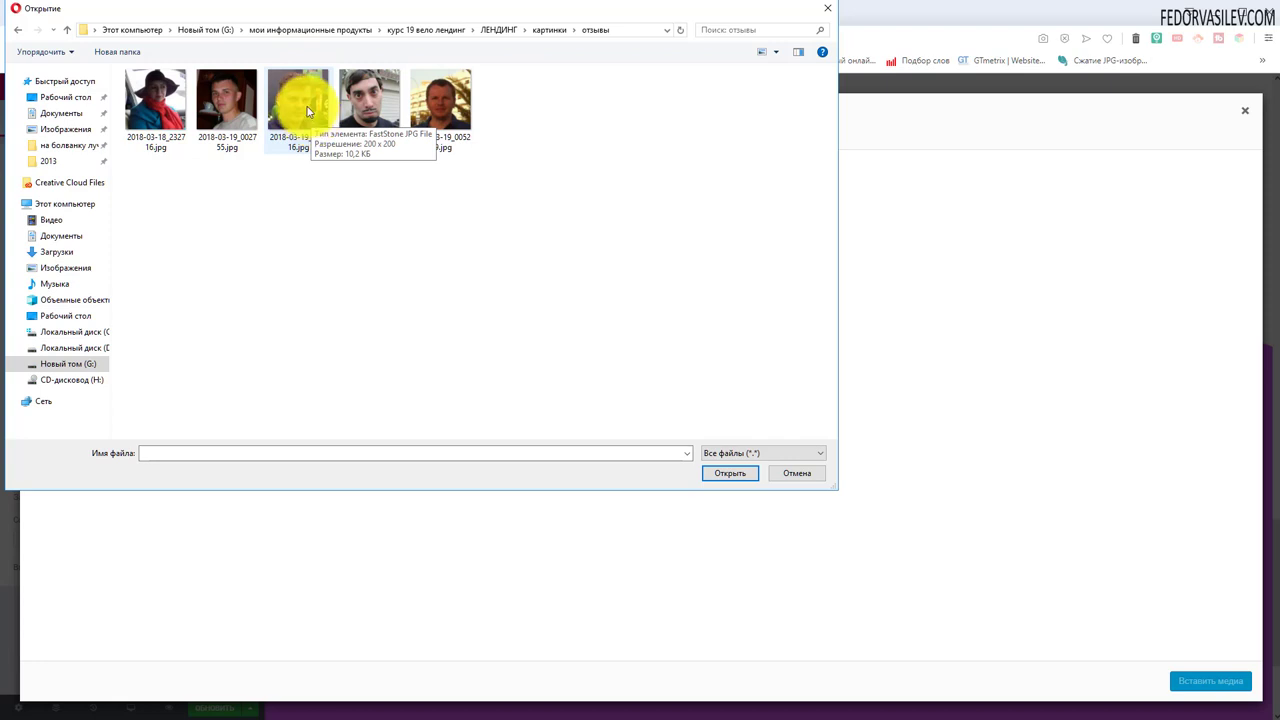
pyautogui.click(308, 111)
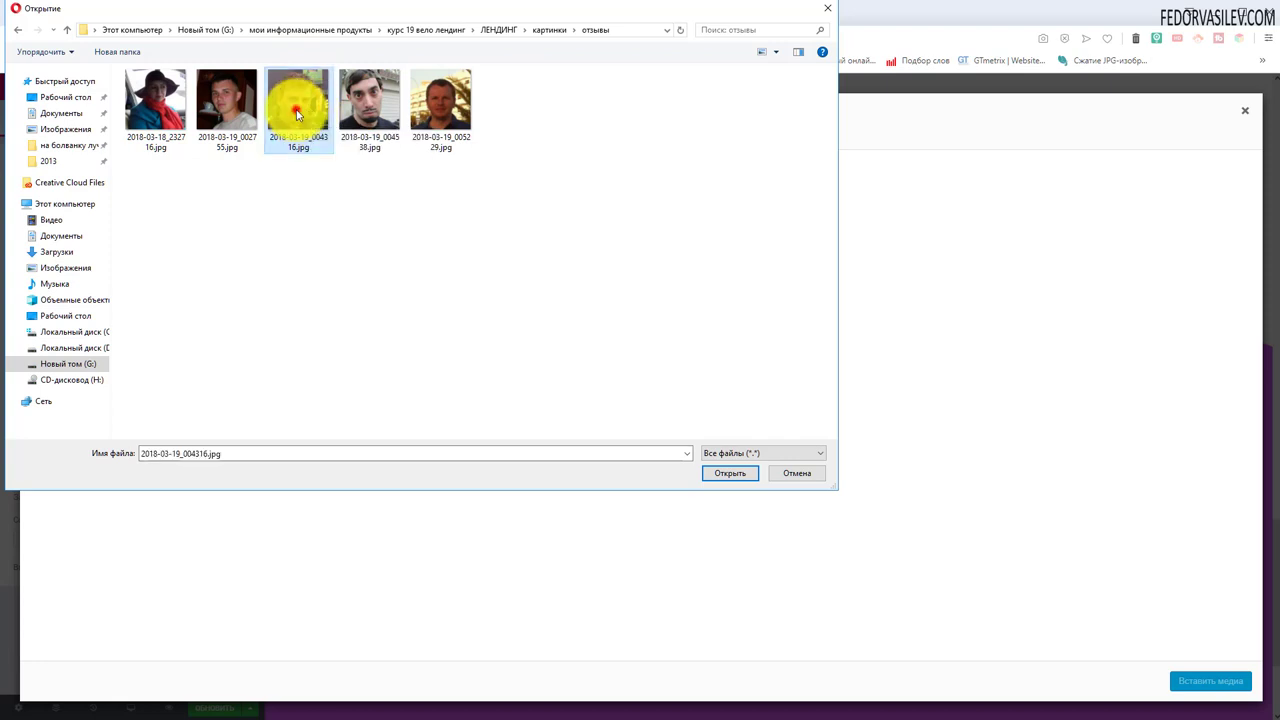
pyautogui.click(730, 474)
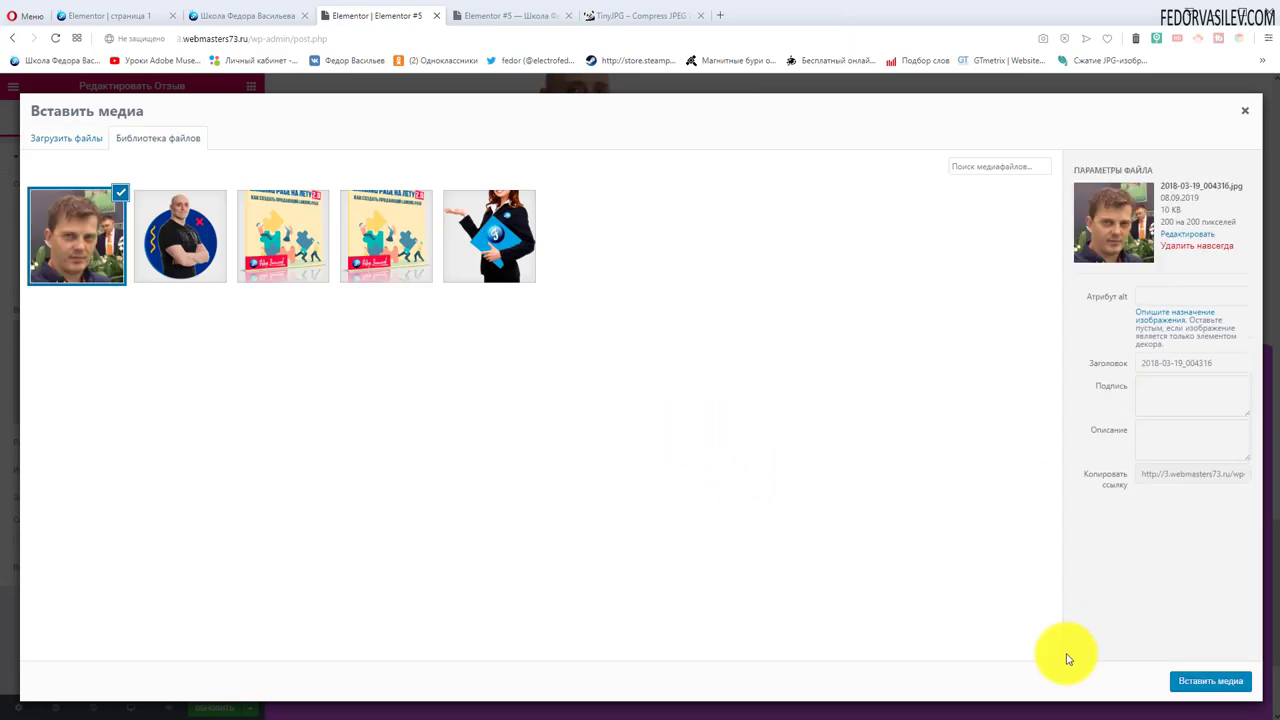
pyautogui.click(1192, 696)
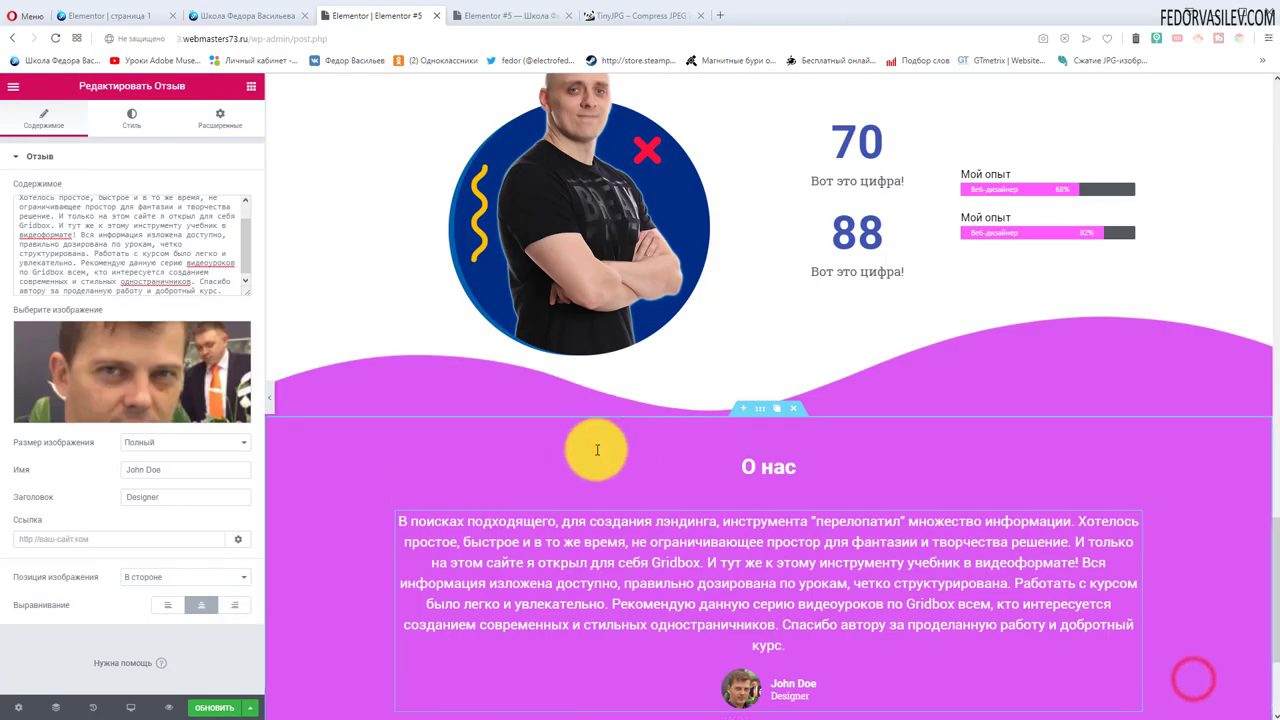
# - Set the testimonial's image size to 103 in its style settings and compare it with the sample page's reviews
pyautogui.scroll(-2, 680, 470)
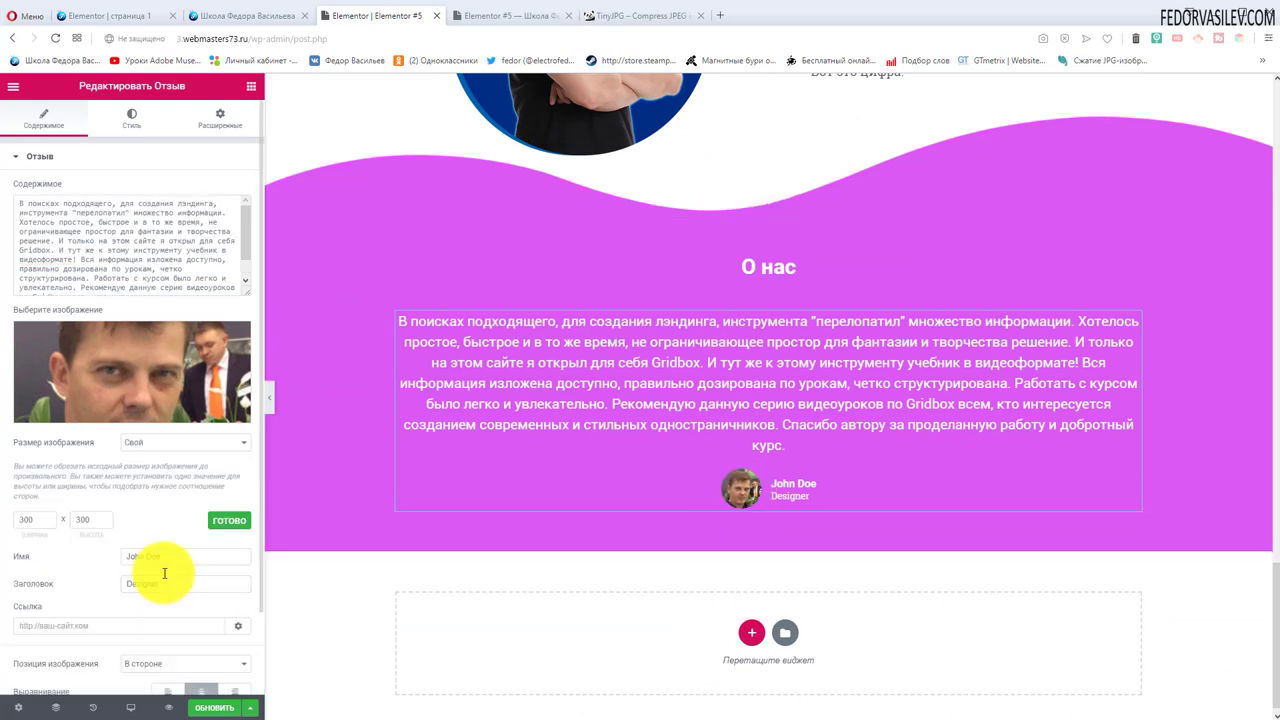
pyautogui.click(131, 118)
pyautogui.click(52, 256)
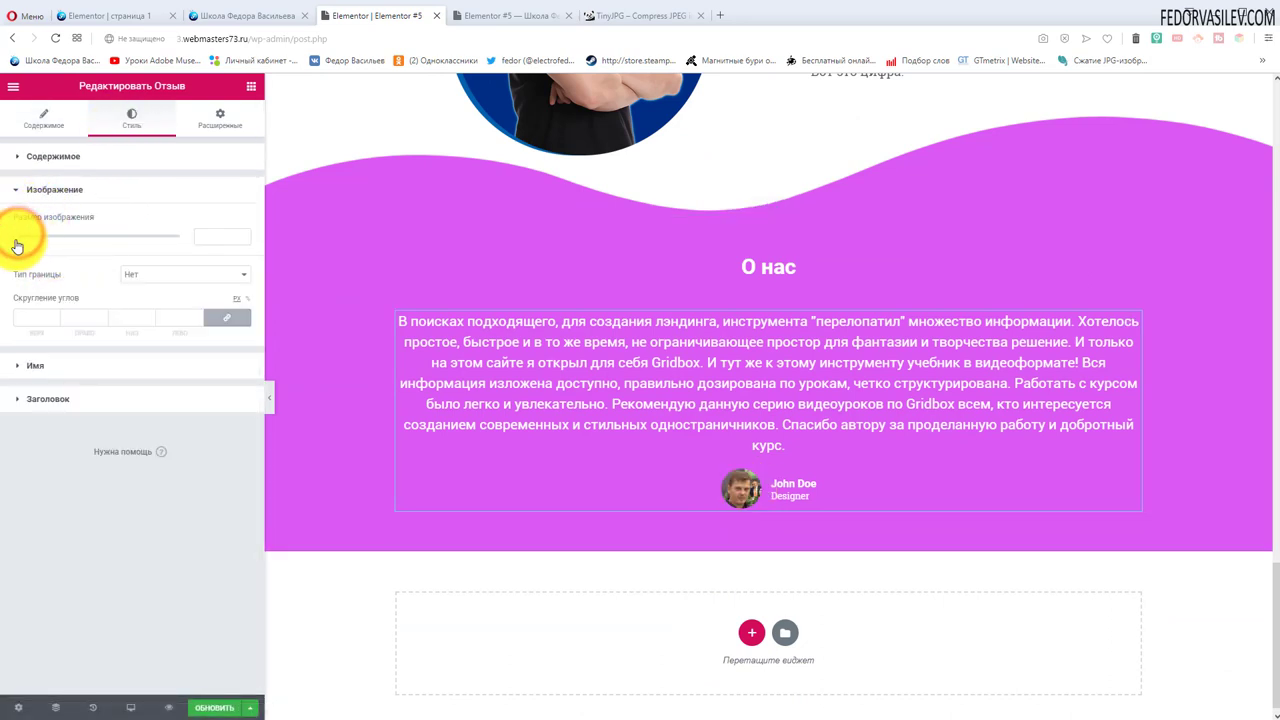
pyautogui.moveTo(16, 245); pyautogui.dragTo(93, 268)
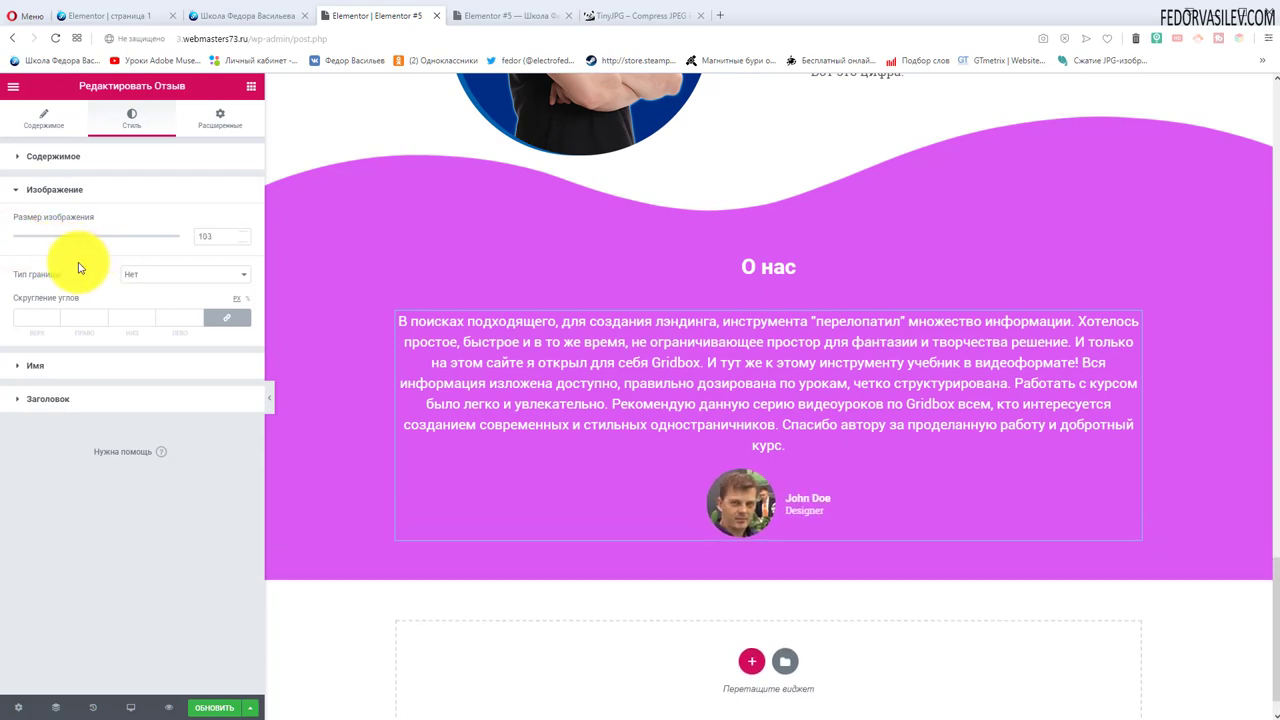
pyautogui.click(240, 16)
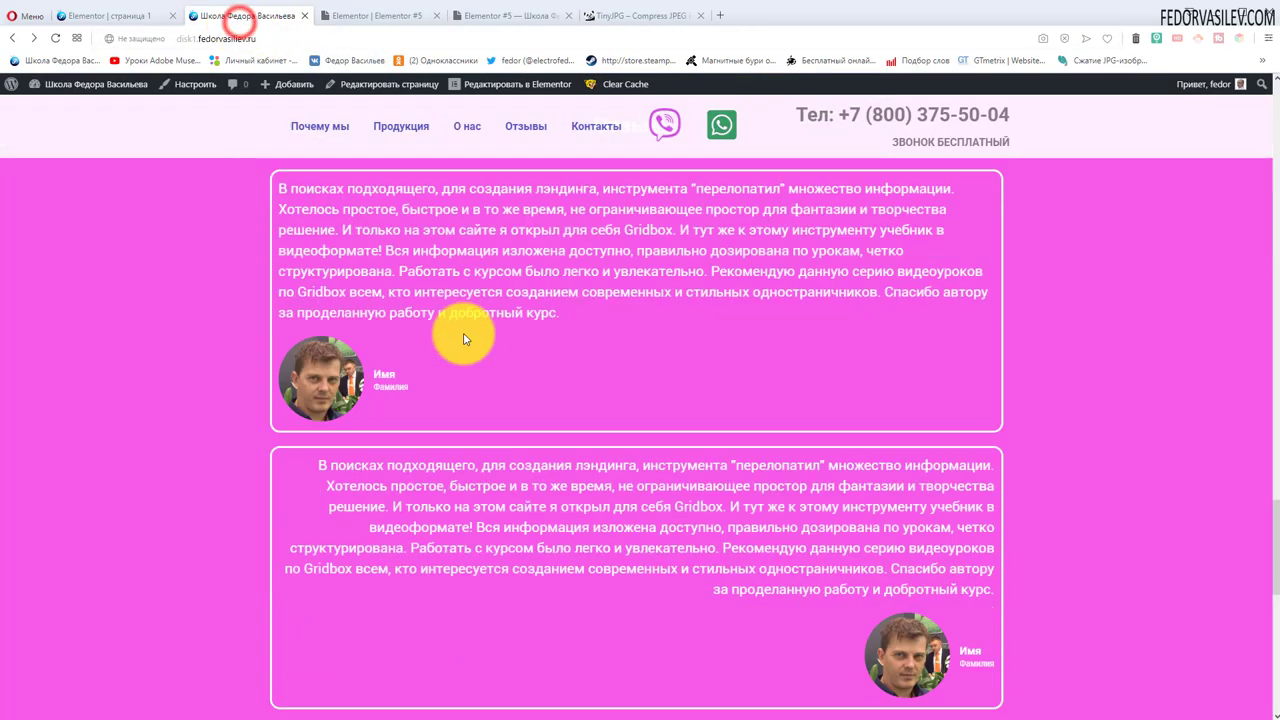
pyautogui.scroll(2, 323, 320)
pyautogui.click(379, 18)
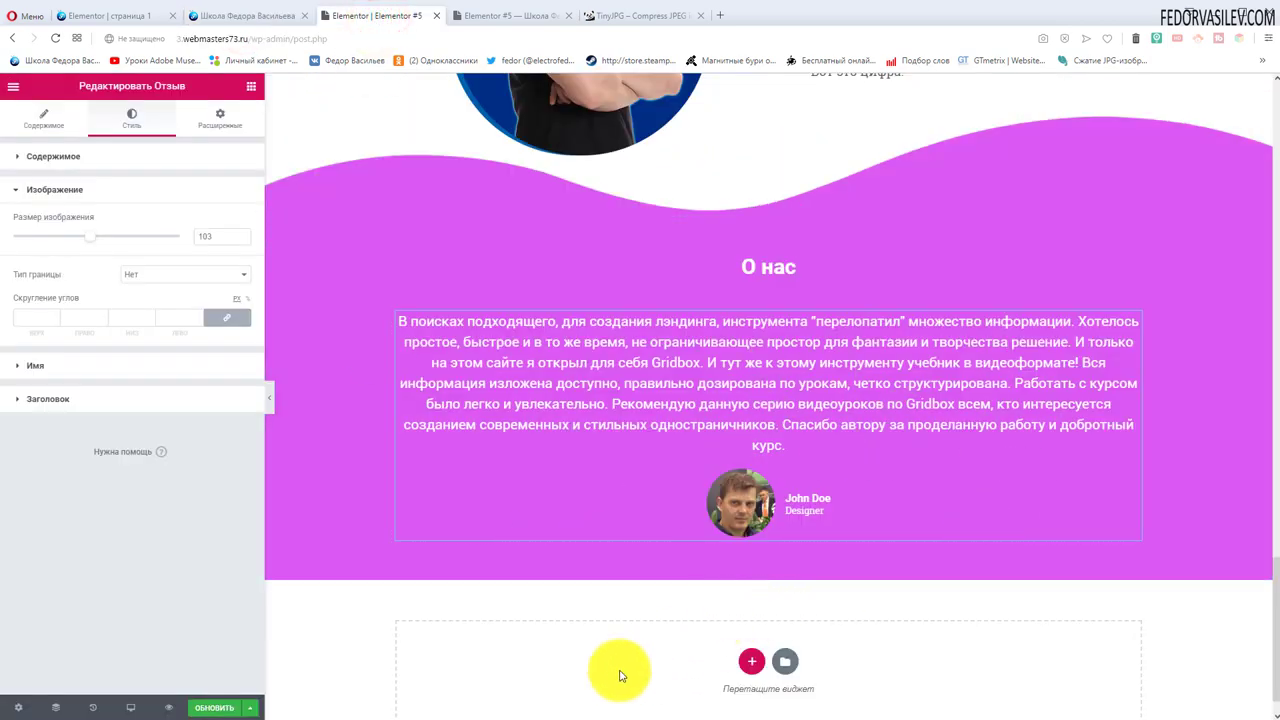
# - Try left alignment for the testimonial and restore its centered alignment
pyautogui.click(53, 127)
pyautogui.scroll(-1, 153, 593)
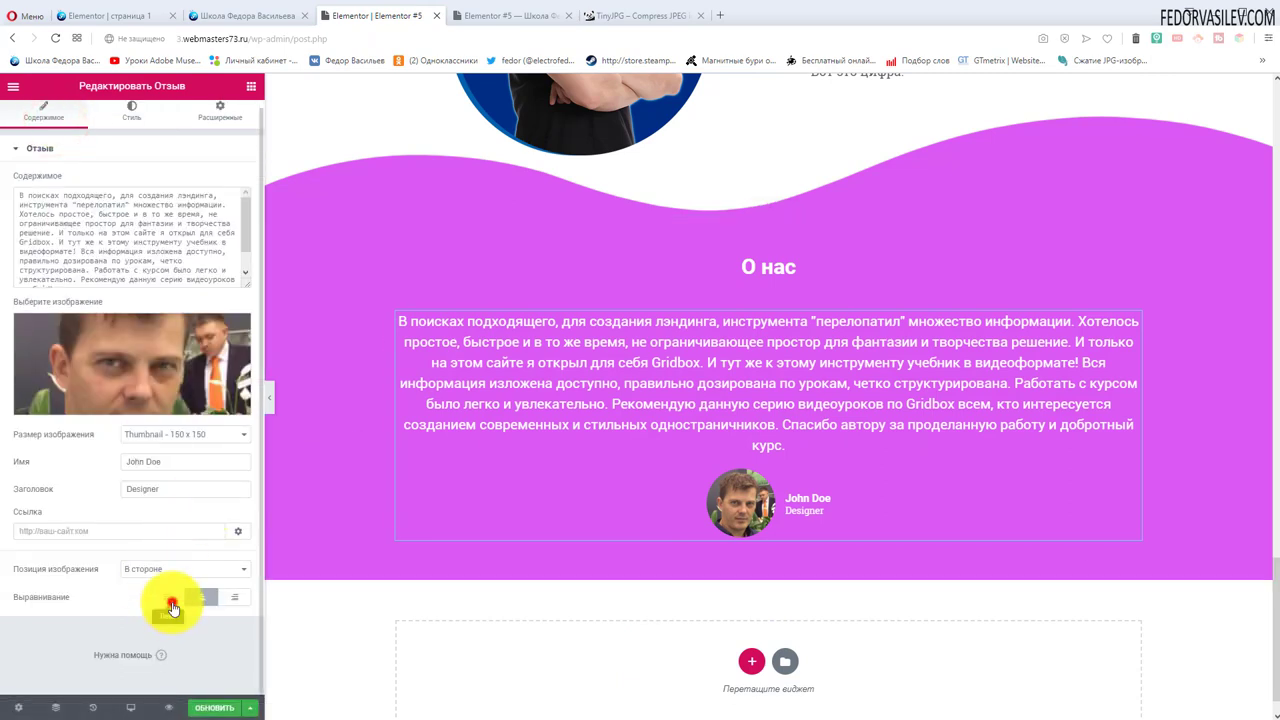
pyautogui.click(170, 600)
pyautogui.click(201, 597)
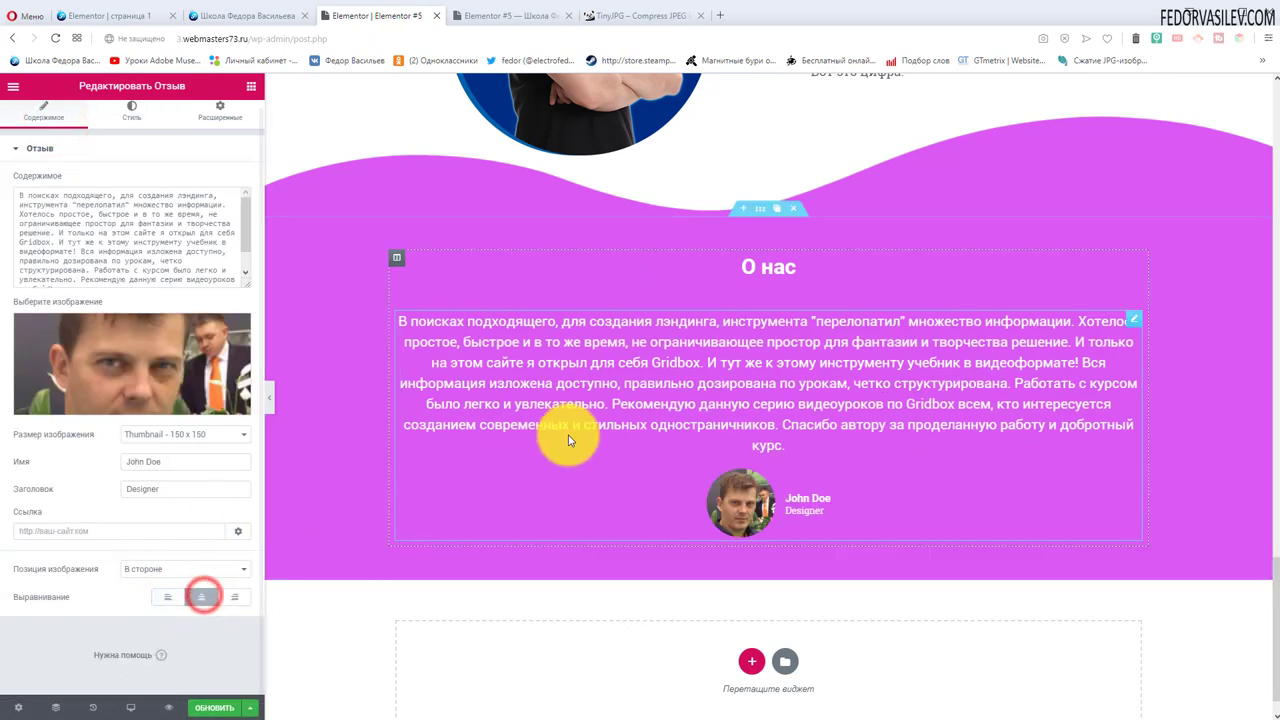
# - Set the testimonial's inner padding to 10 px on all sides and compare it with the sample page's framed reviews
pyautogui.click(222, 112)
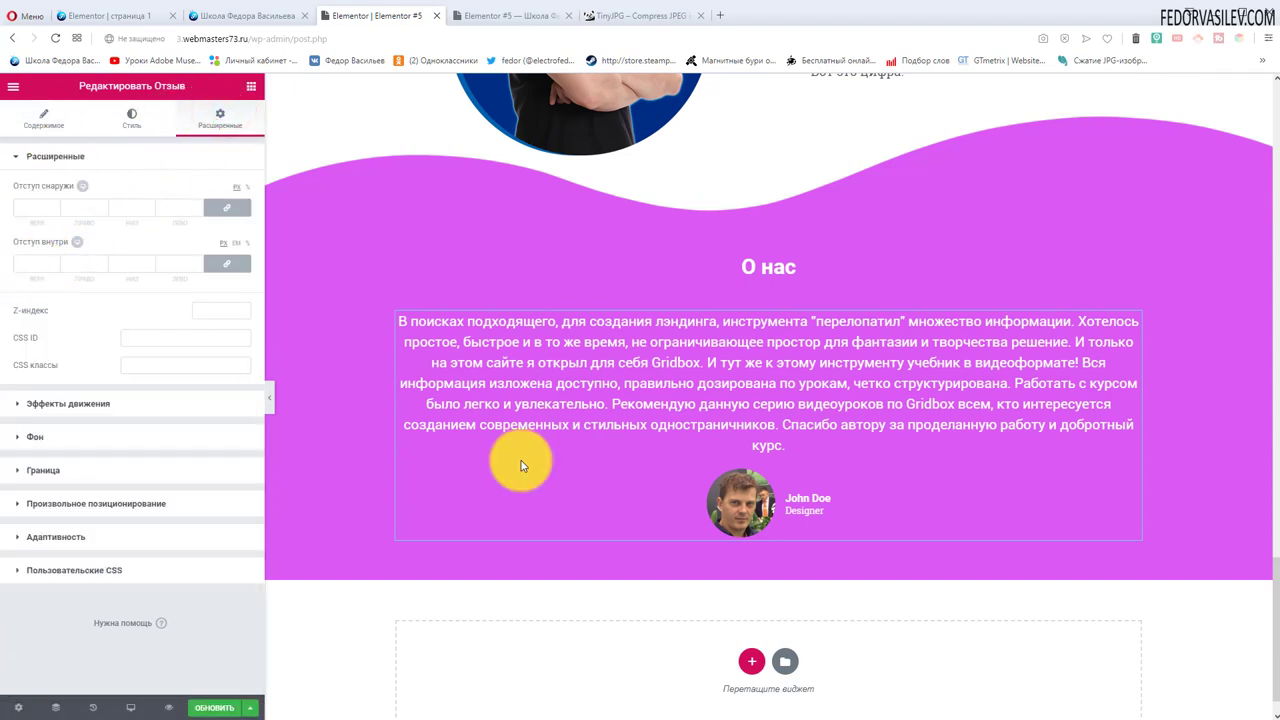
pyautogui.click(30, 265)
pyautogui.write('10')
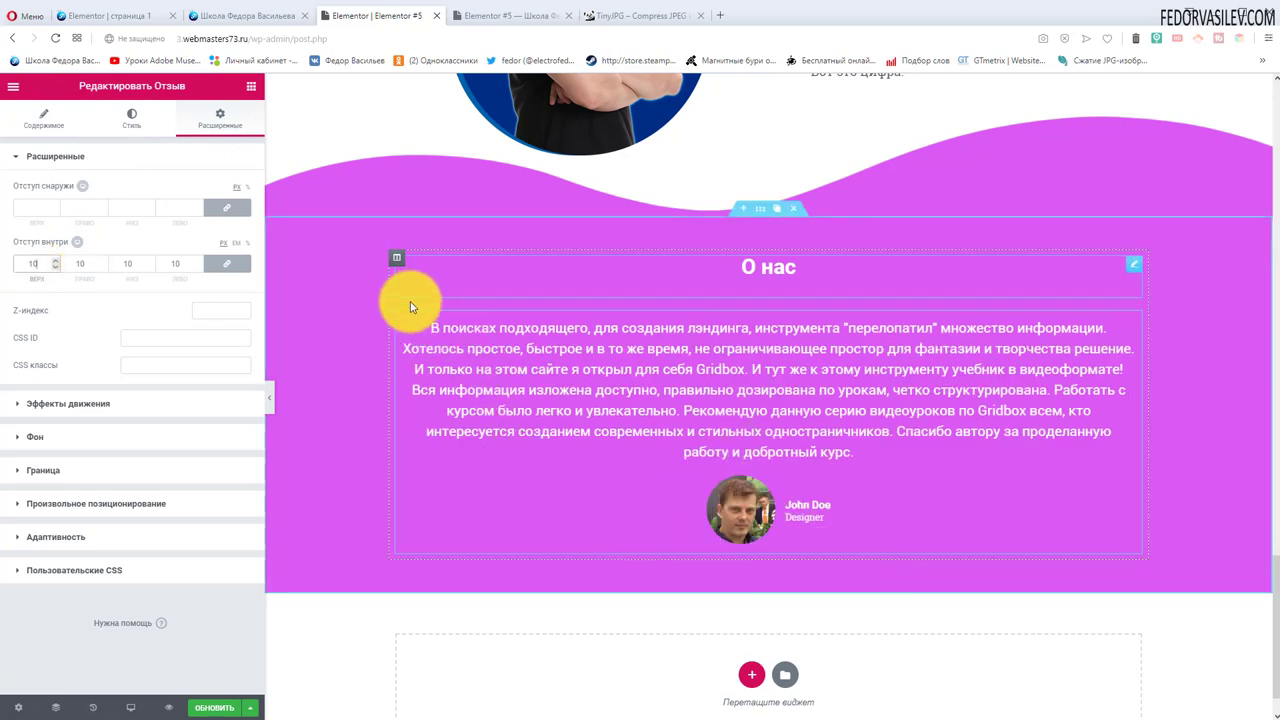
pyautogui.click(208, 18)
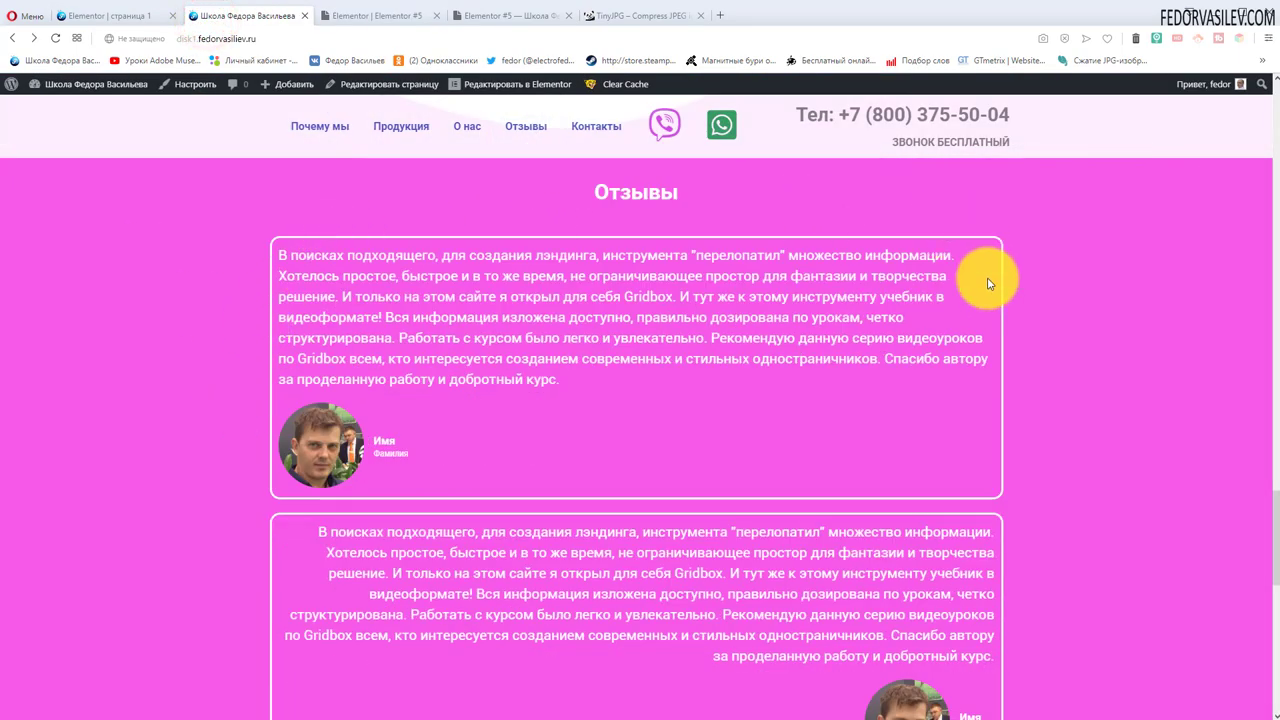
pyautogui.scroll(1, 290, 350)
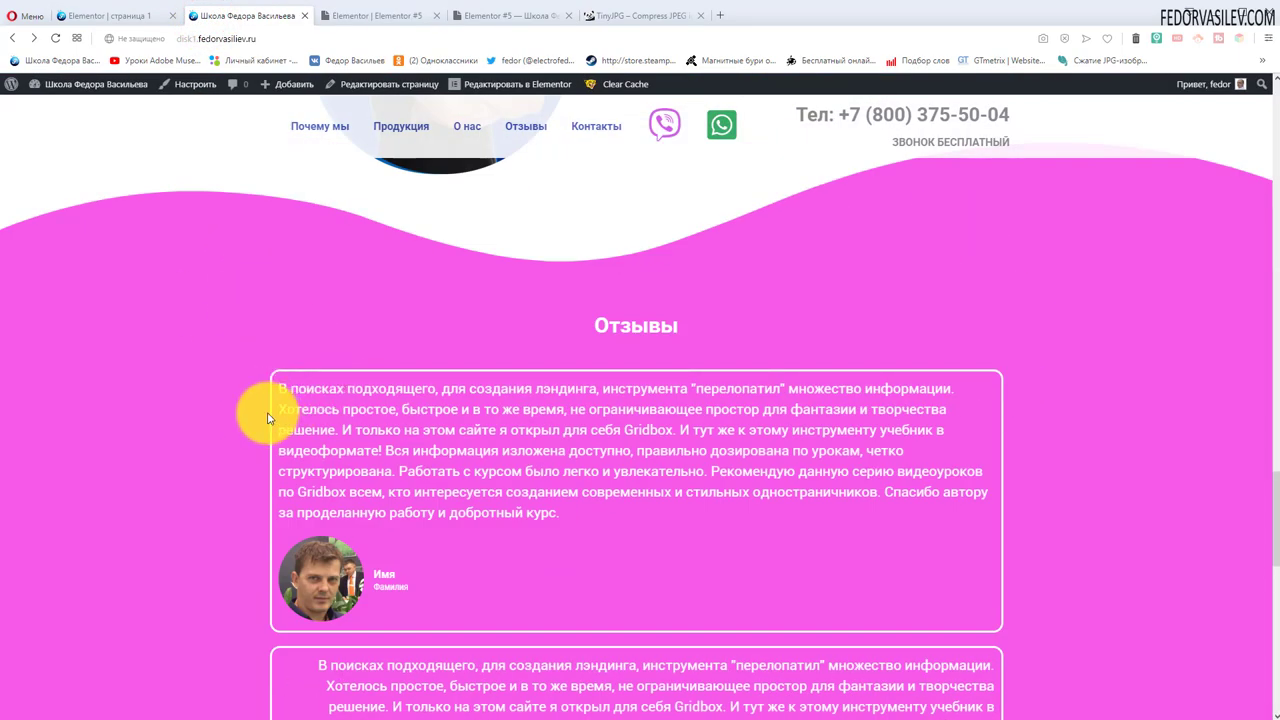
pyautogui.click(369, 20)
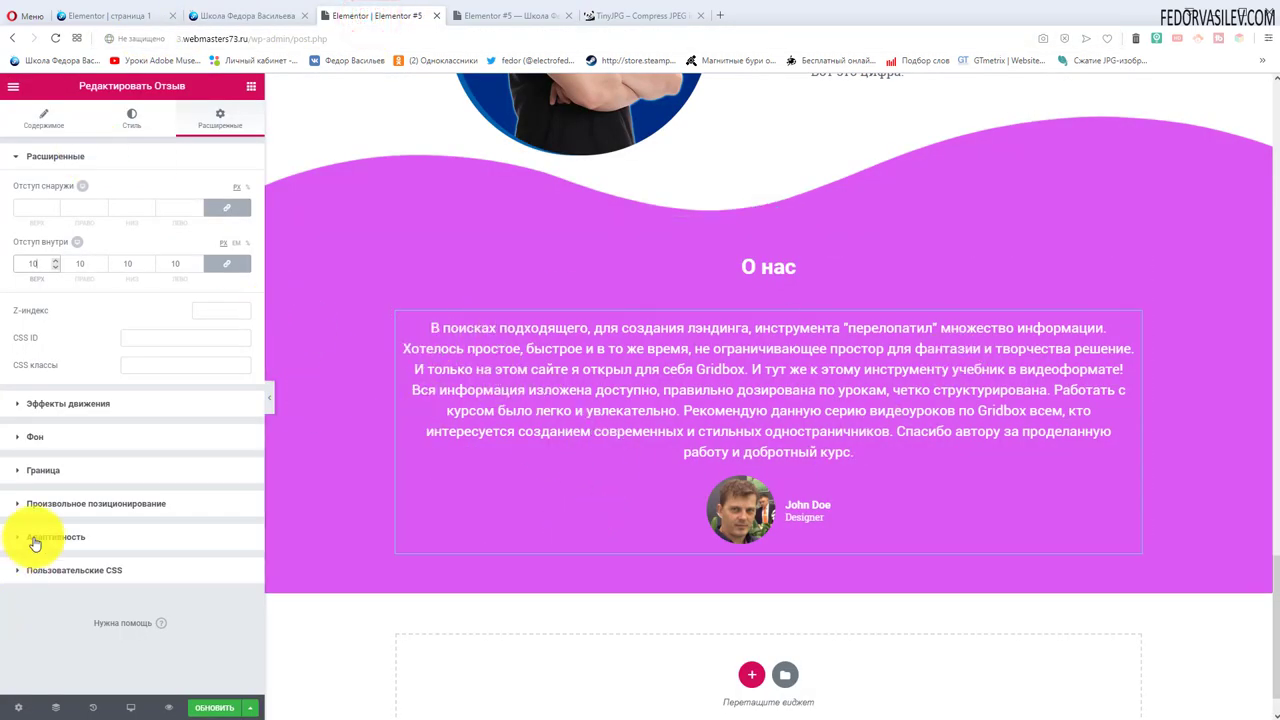
# - Give the testimonial a solid white (#ffffff) border with a corner radius of 10 px
pyautogui.click(37, 470)
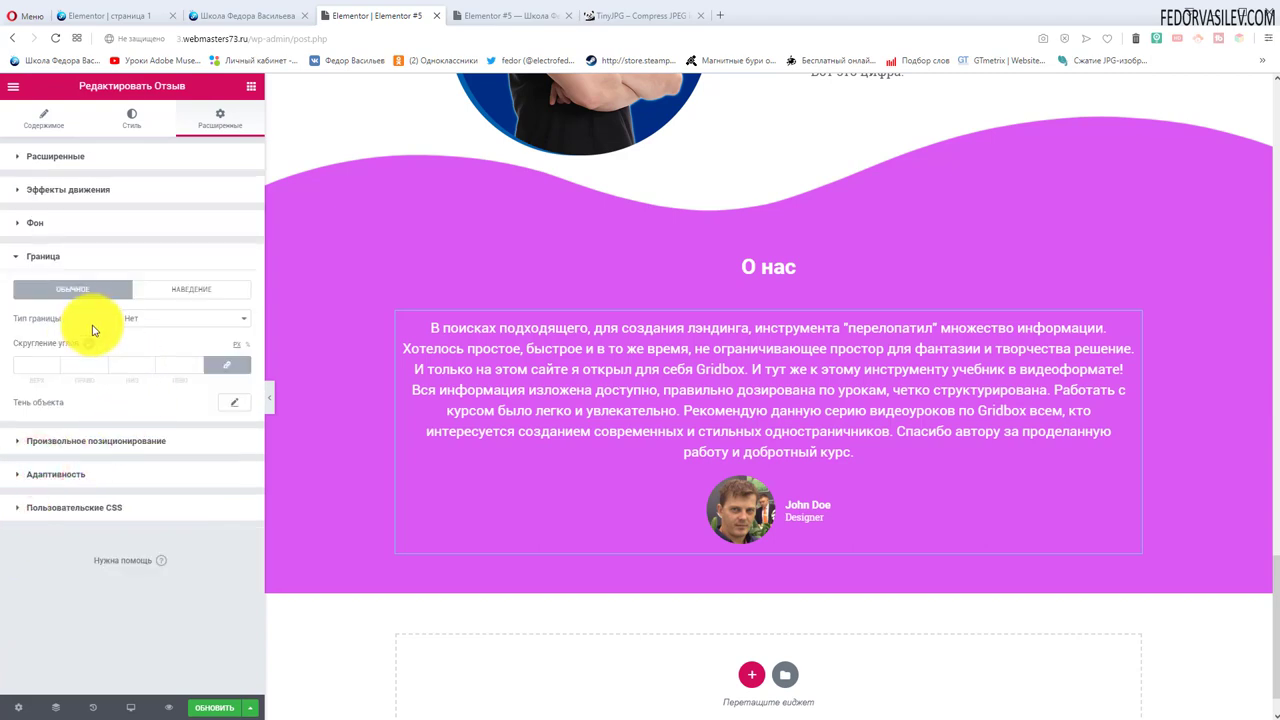
pyautogui.click(151, 344)
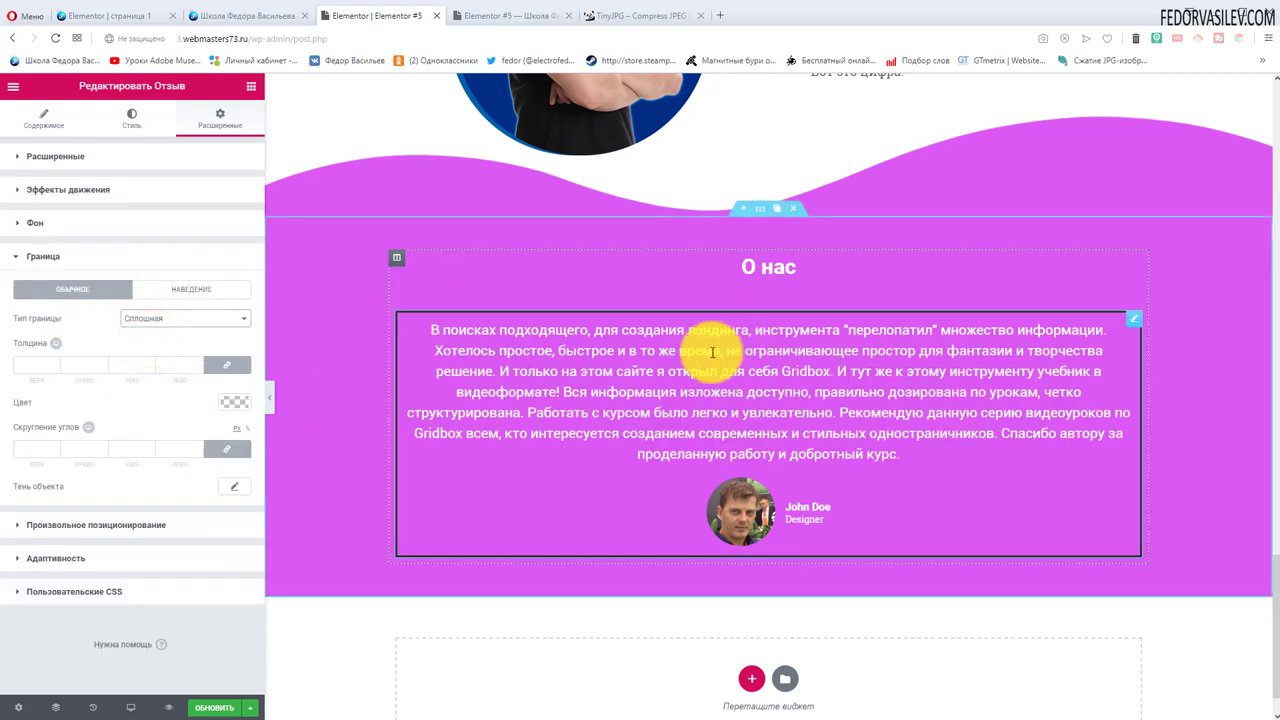
pyautogui.click(233, 405)
pyautogui.click(202, 565)
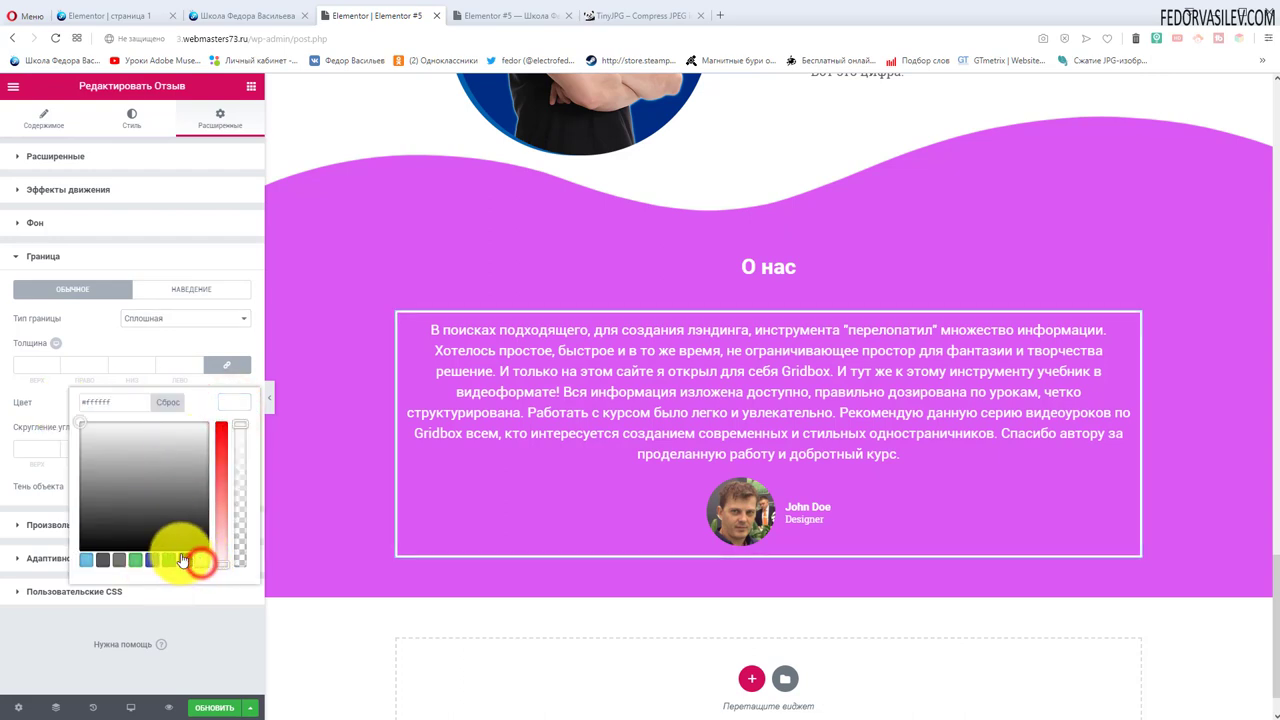
pyautogui.click(107, 347)
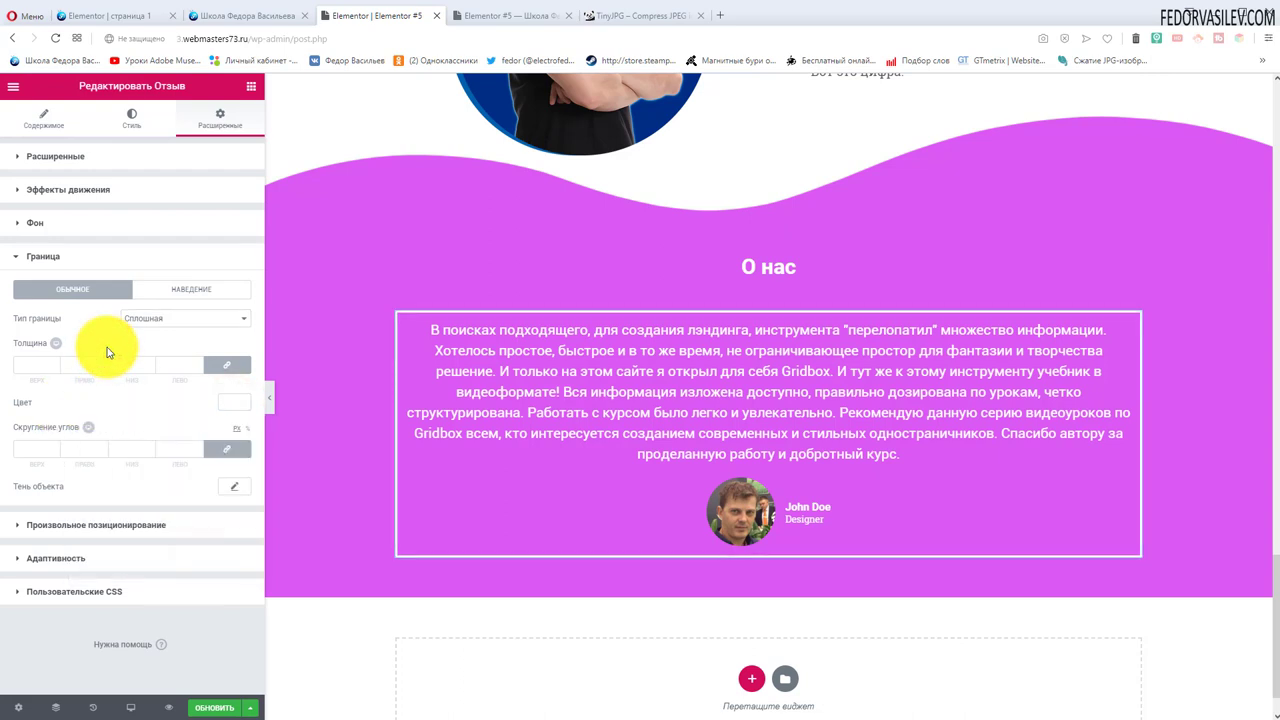
pyautogui.click(34, 449)
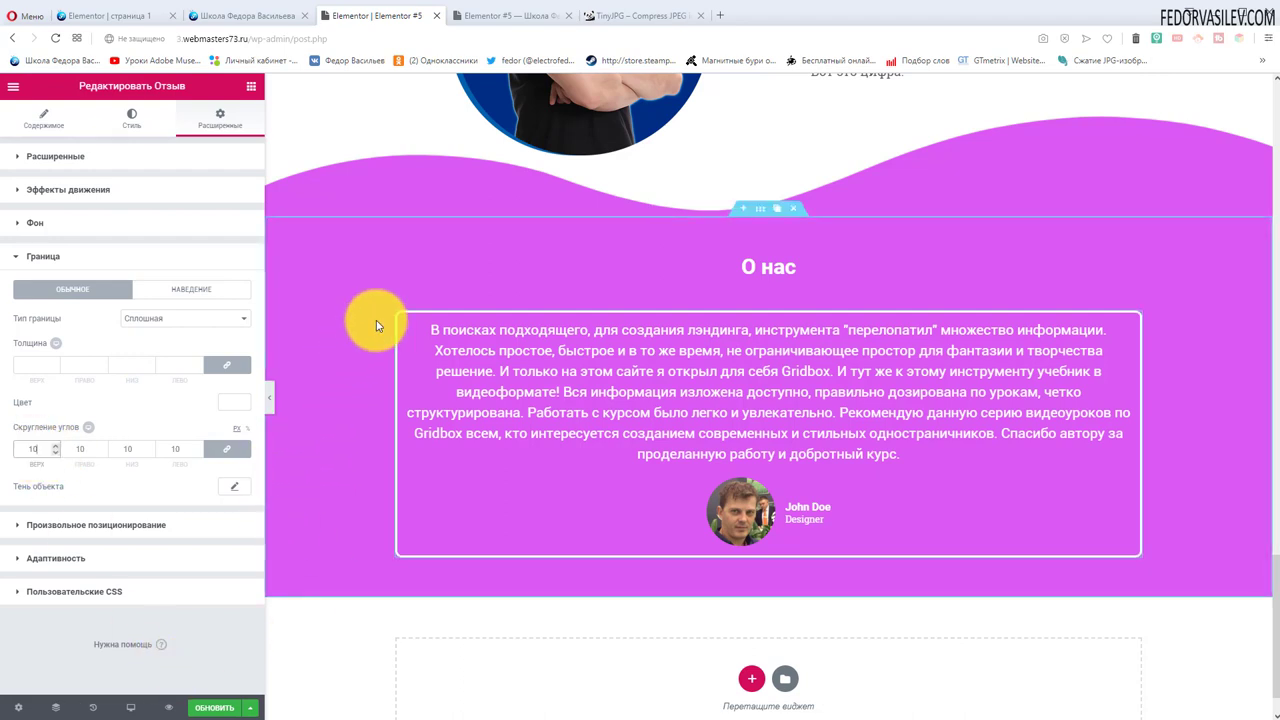
# - Update the page, then reload the published landing page and check the bordered testimonial at its end
pyautogui.click(219, 708)
pyautogui.click(485, 18)
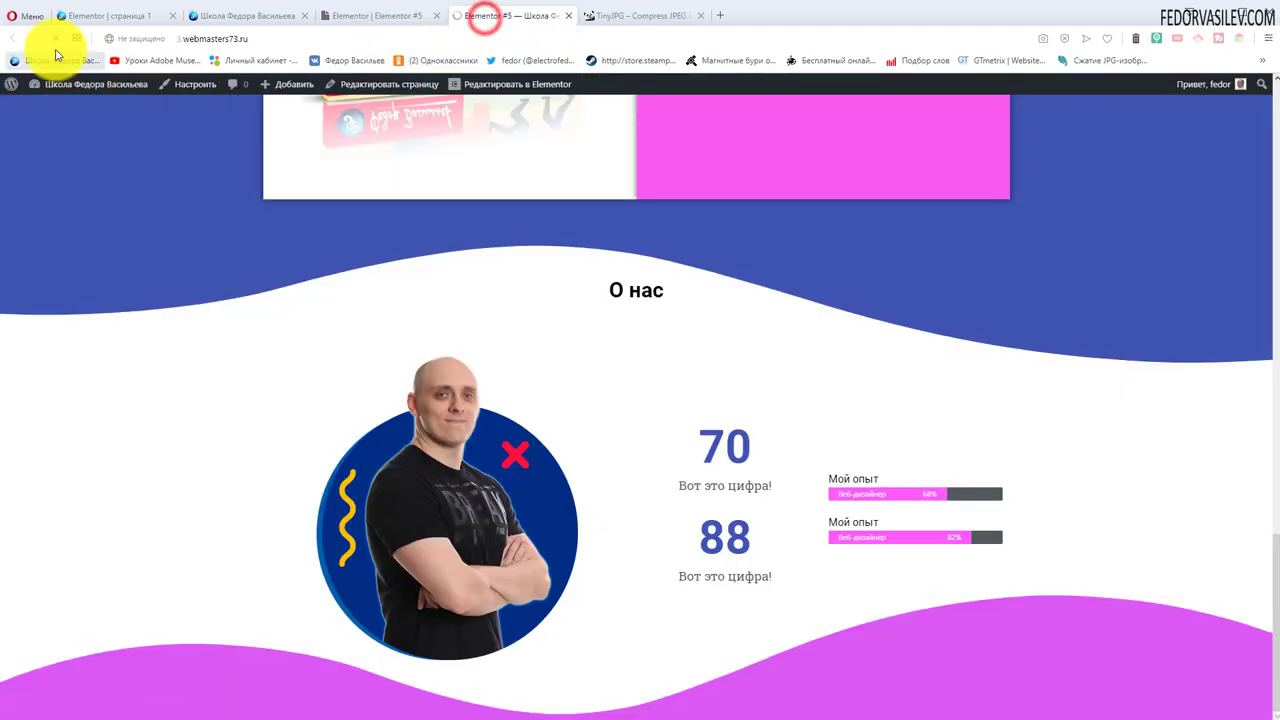
pyautogui.scroll(-10, 1134, 300)
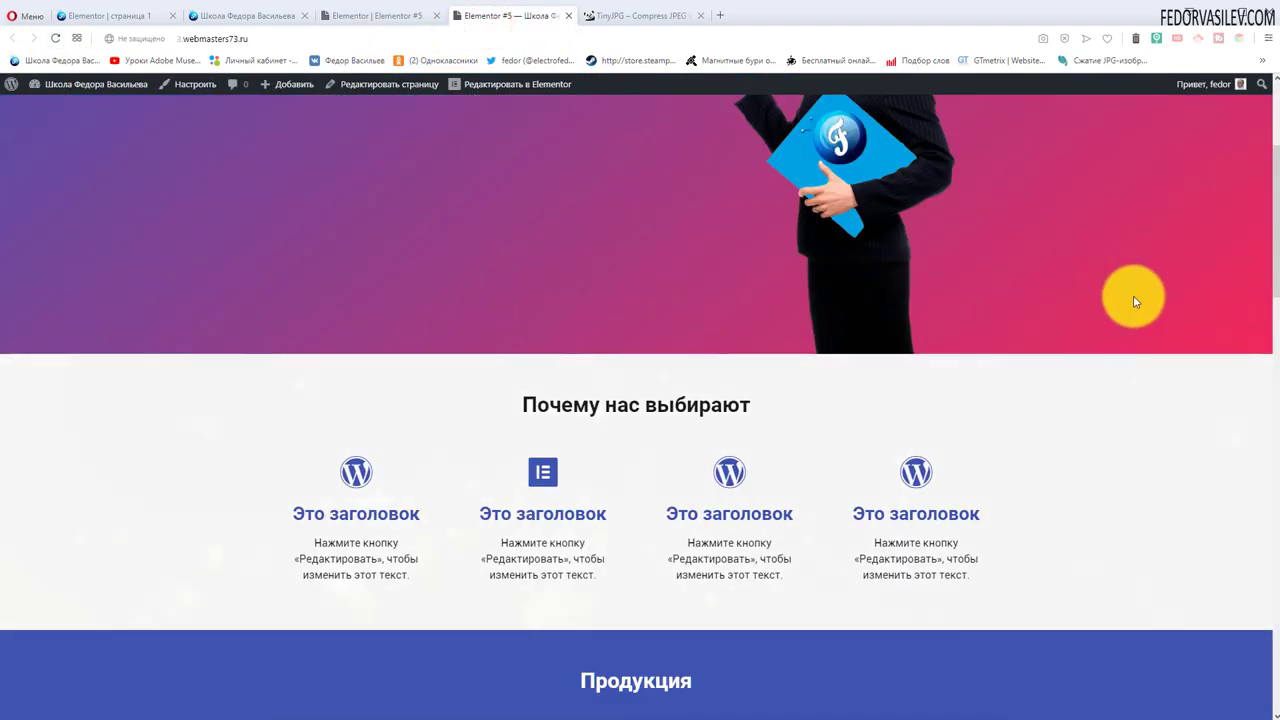
pyautogui.scroll(-10, 1106, 306)
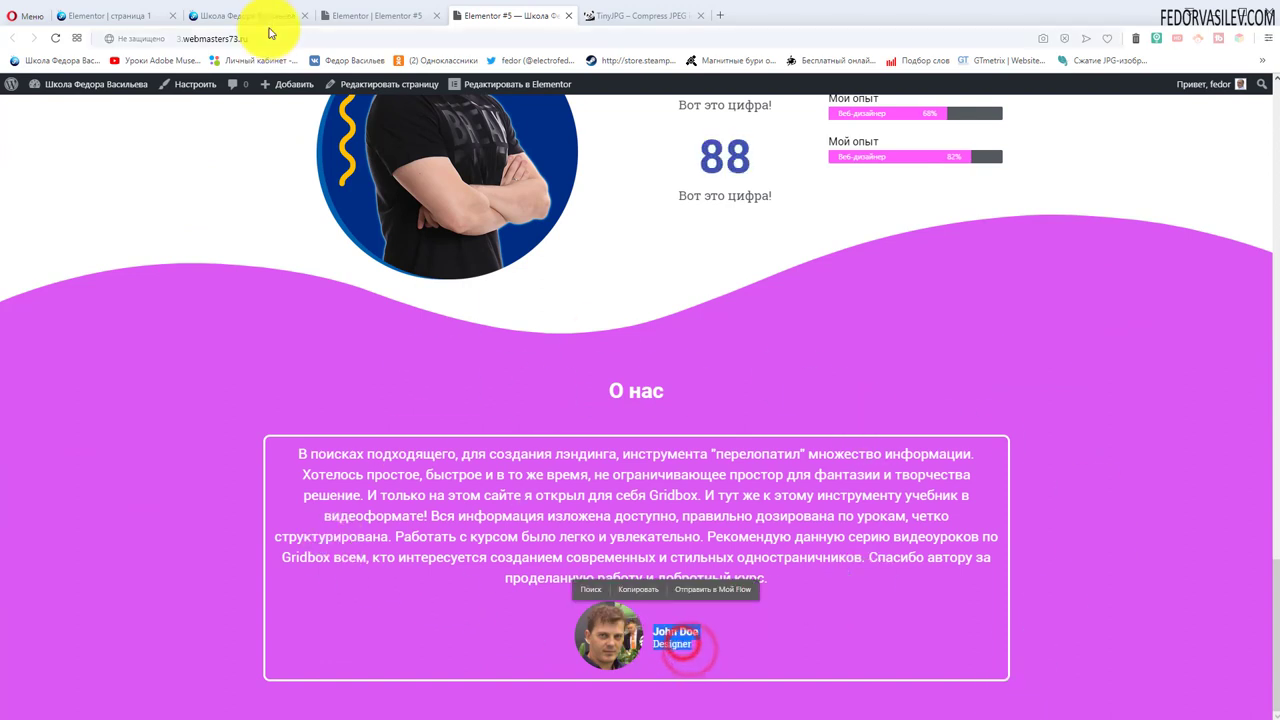
# - Return to the testimonial's content settings in the editor and examine its name and title fields
pyautogui.click(386, 15)
pyautogui.click(43, 110)
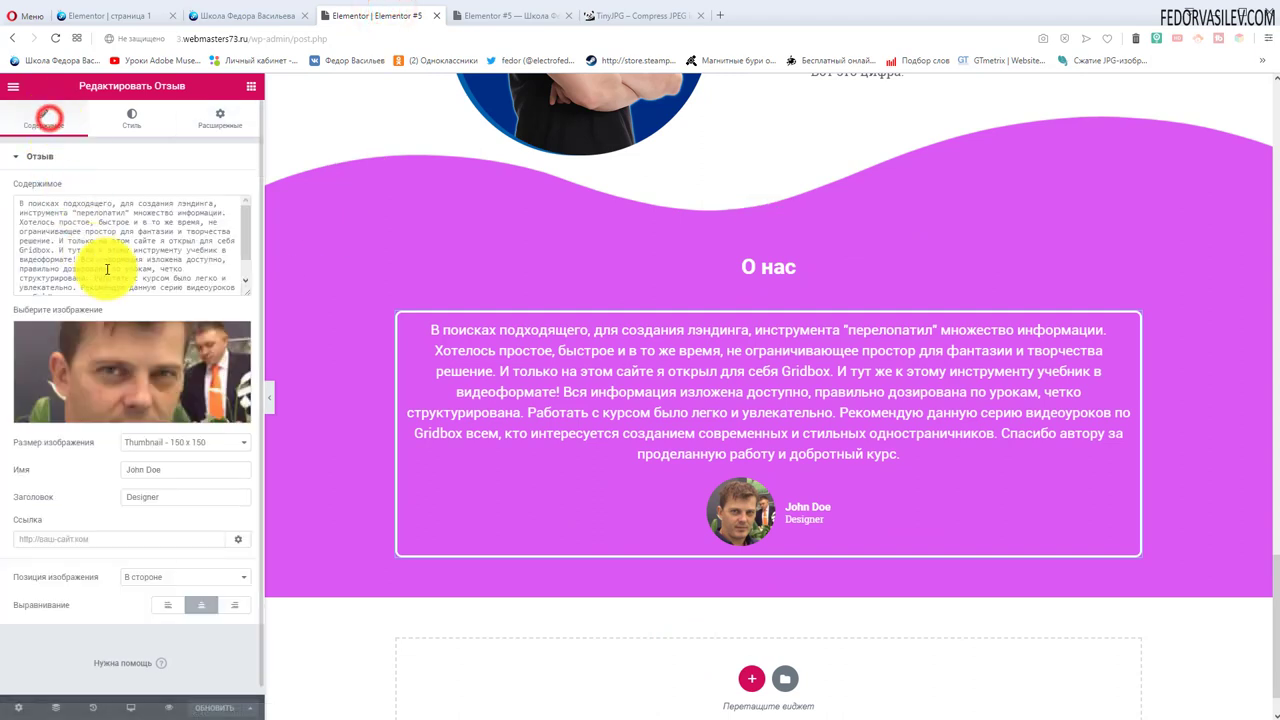
pyautogui.tripleClick(180, 455)
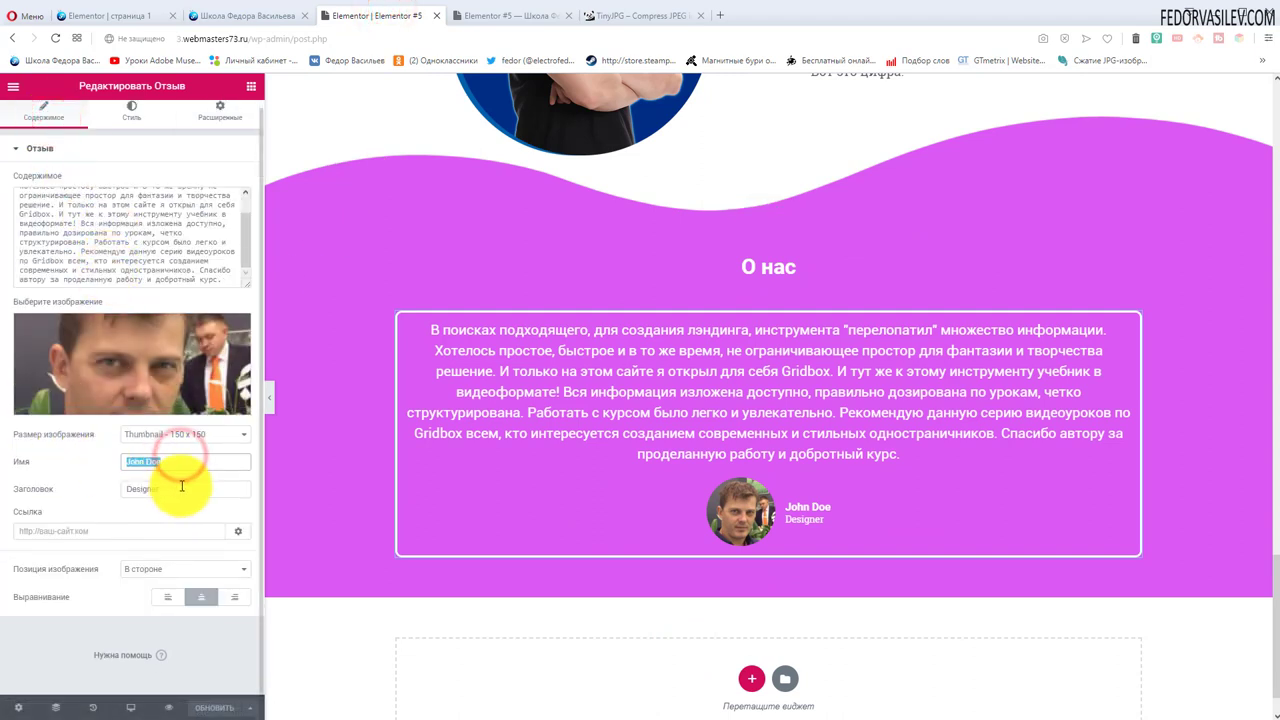
pyautogui.doubleClick(180, 486)
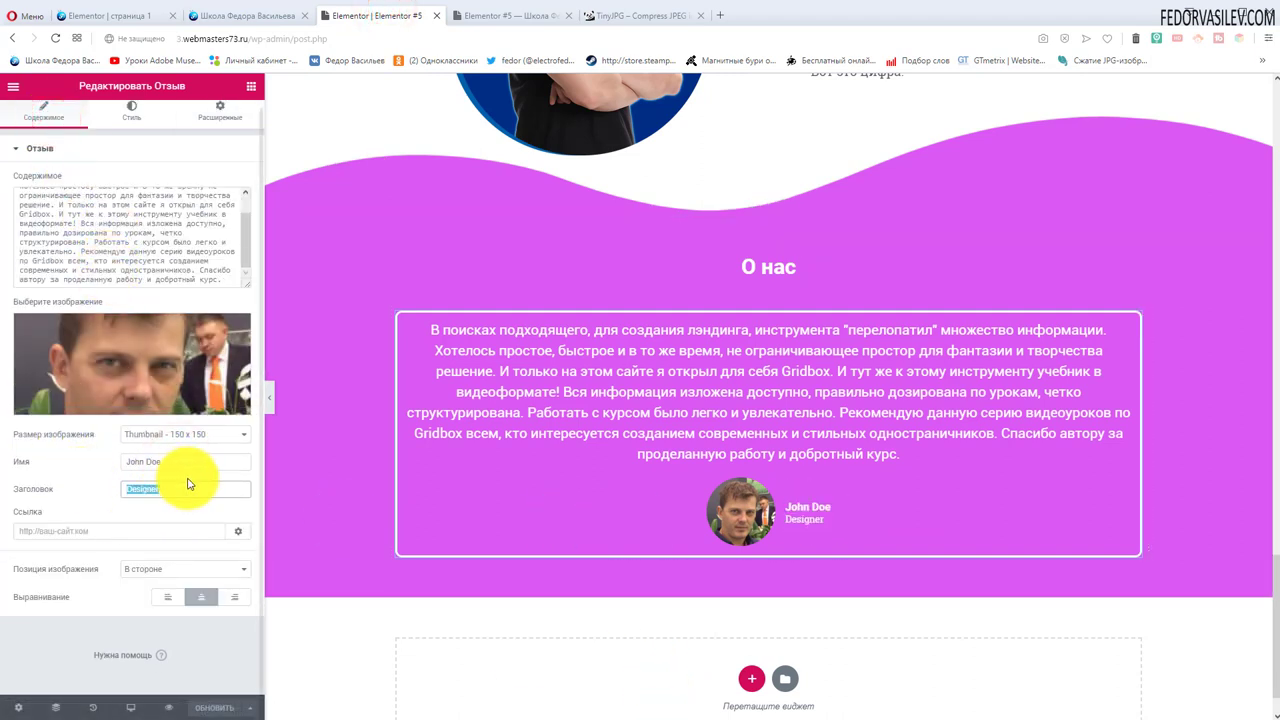
pyautogui.doubleClick(185, 489)
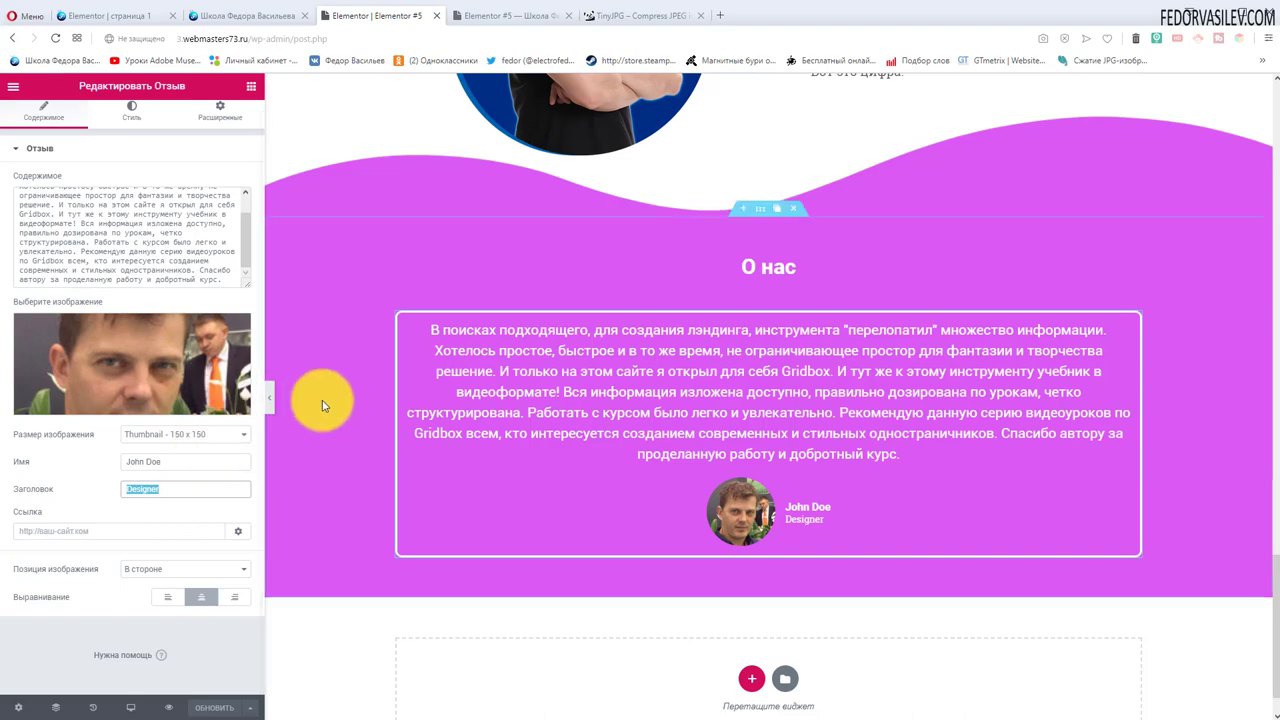
# - Review the sample page's stacked reviews and duplicate the bordered testimonial twice in the purple section
pyautogui.click(250, 16)
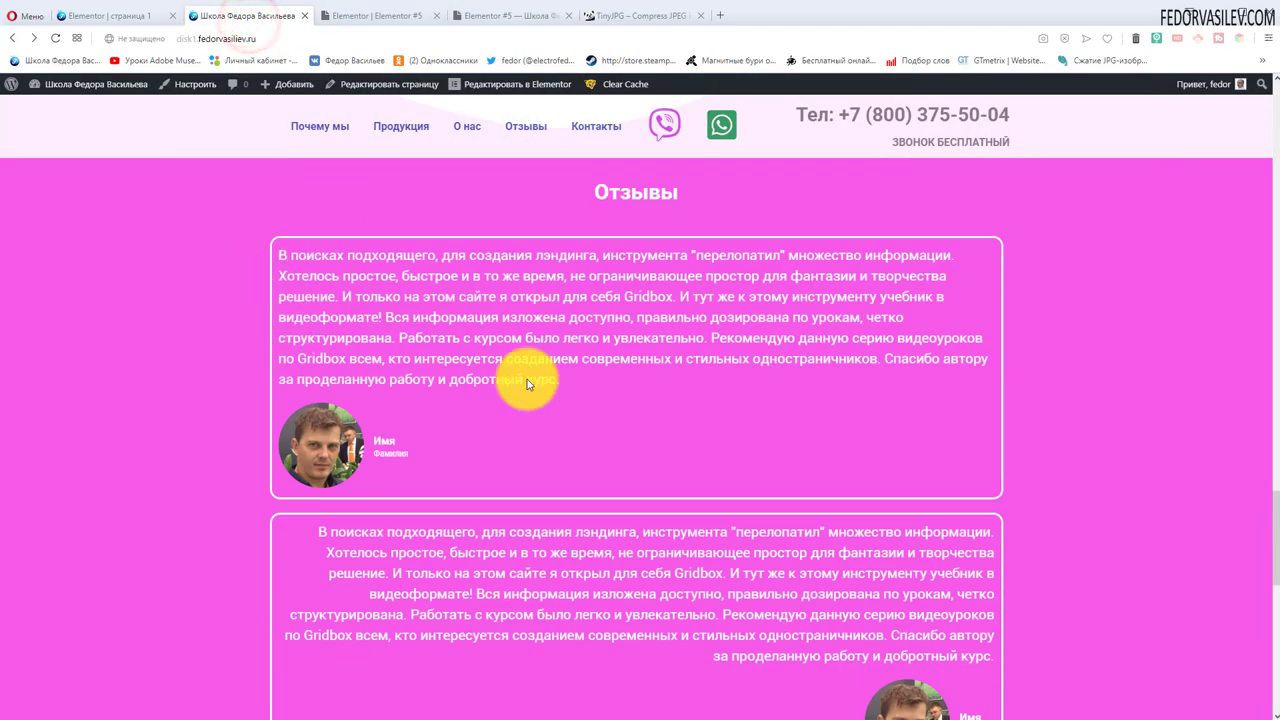
pyautogui.scroll(-5, 523, 380)
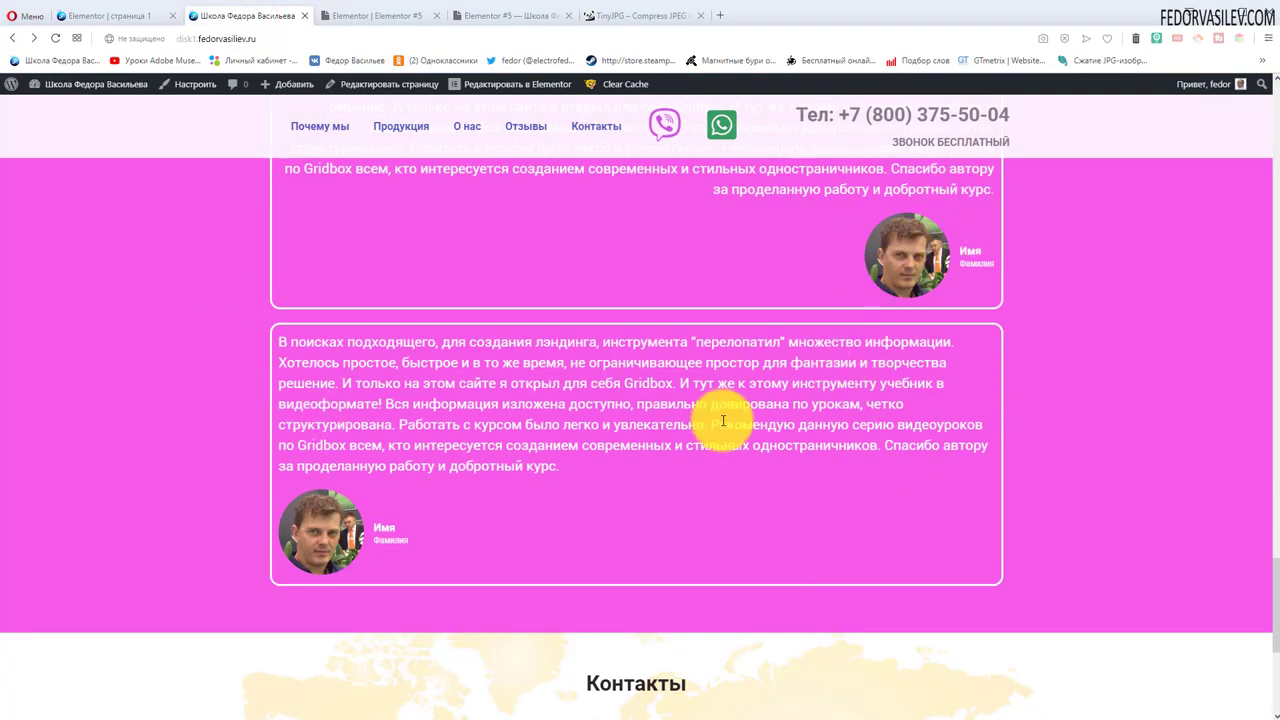
pyautogui.scroll(5, 314, 297)
pyautogui.click(340, 16)
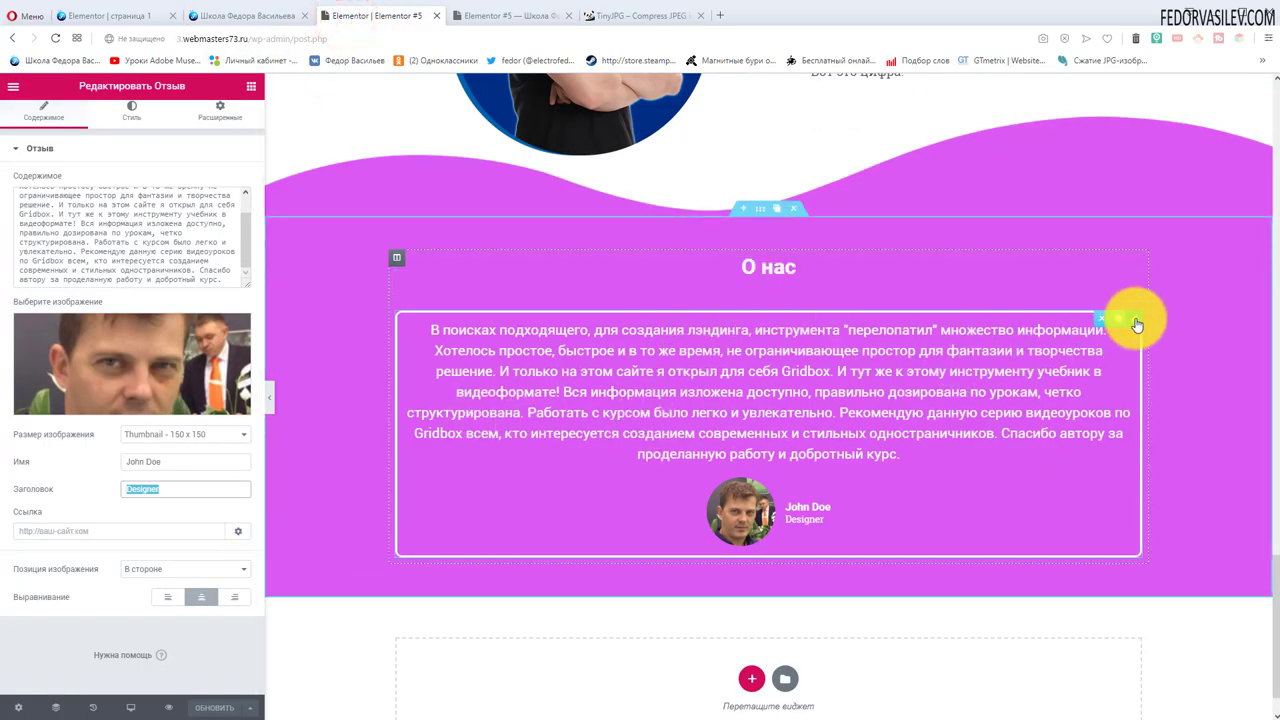
pyautogui.click(1116, 320)
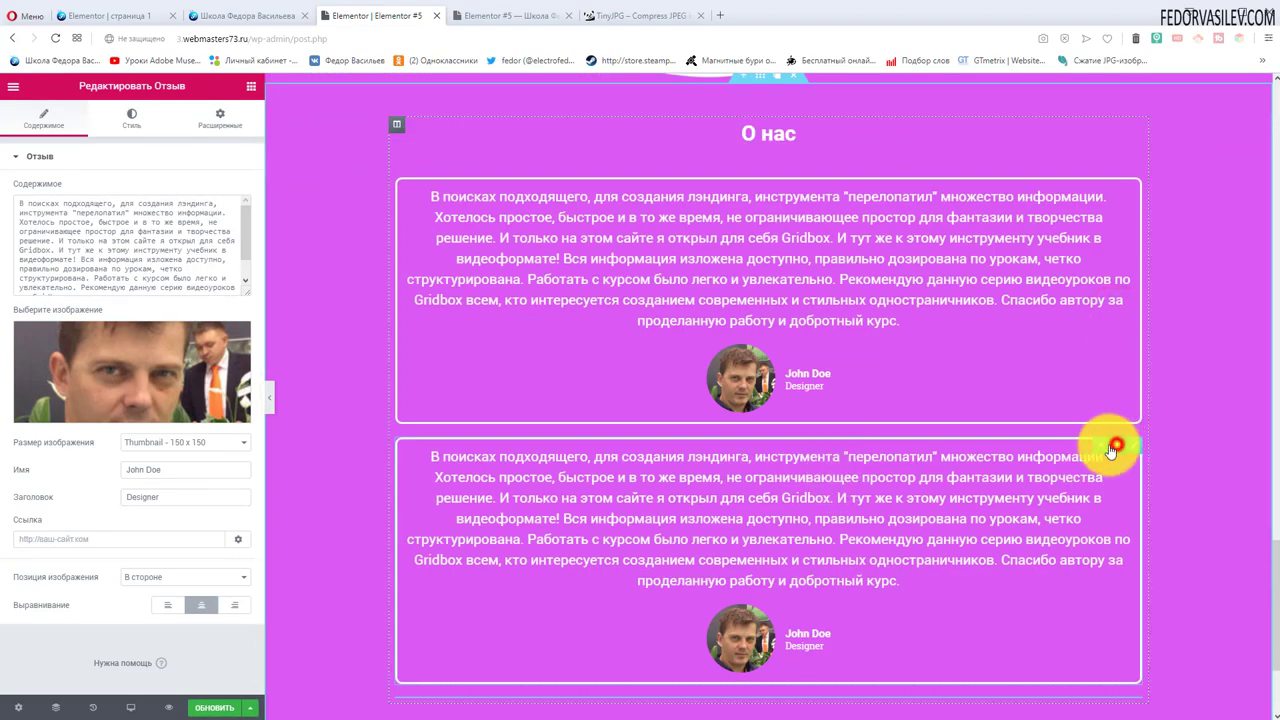
pyautogui.click(1115, 445)
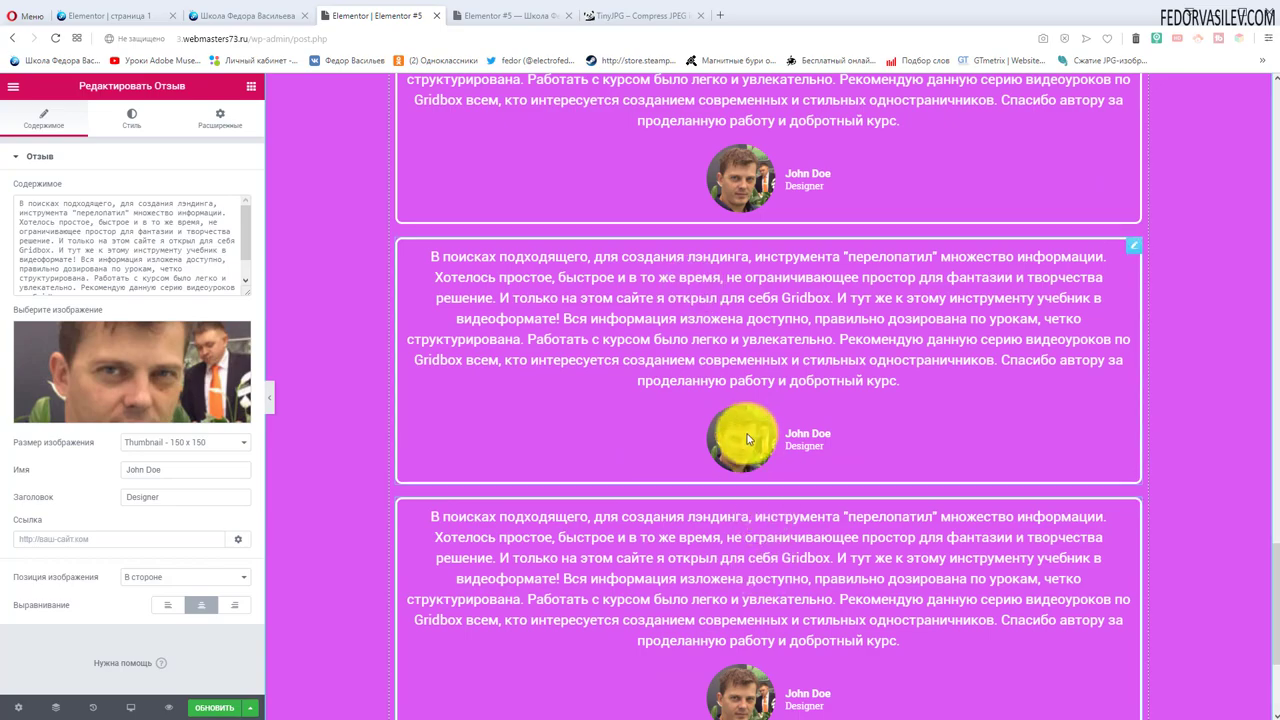
pyautogui.scroll(-3, 666, 451)
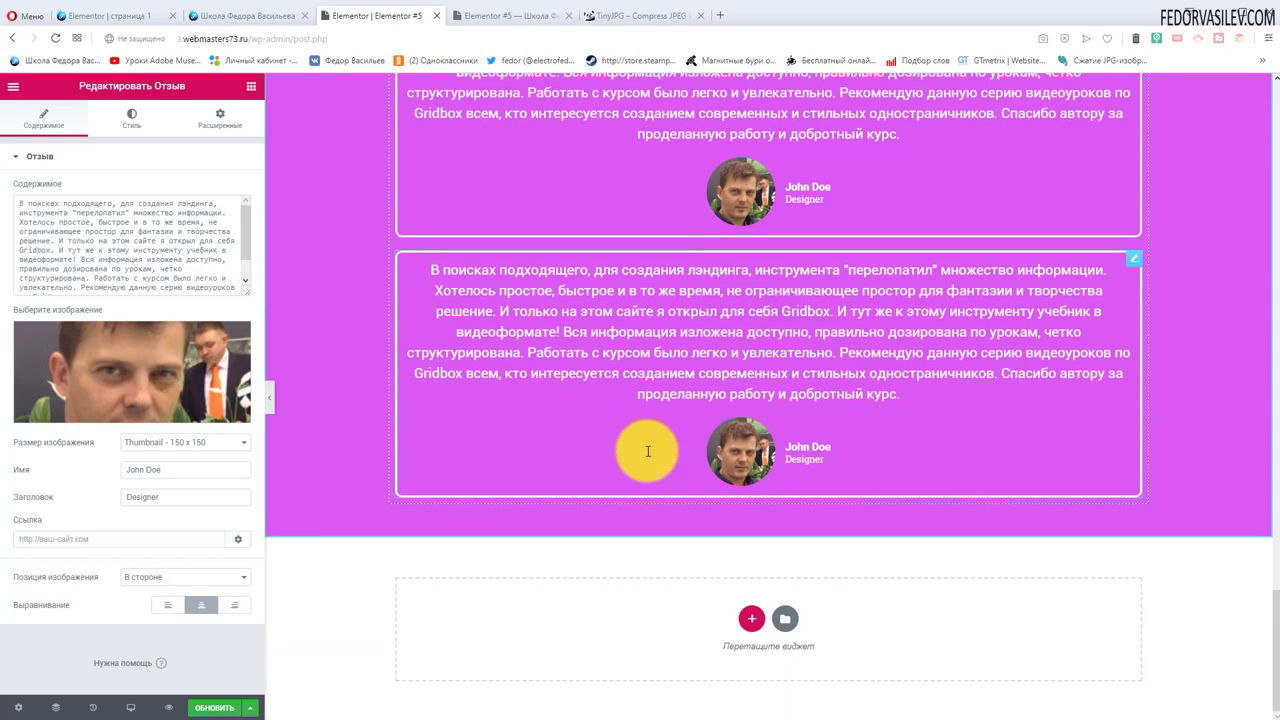
pyautogui.scroll(8, 650, 447)
pyautogui.scroll(-3, 651, 443)
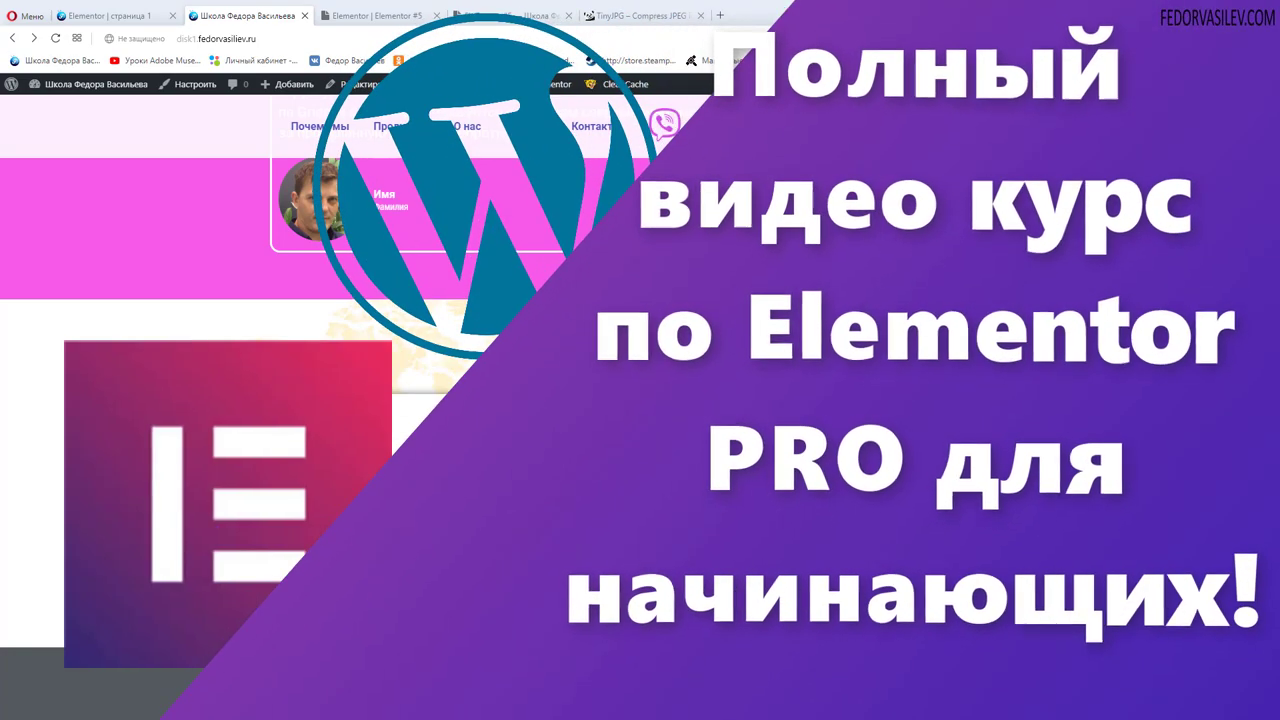
pyautogui.scroll(-1, 200, 260)
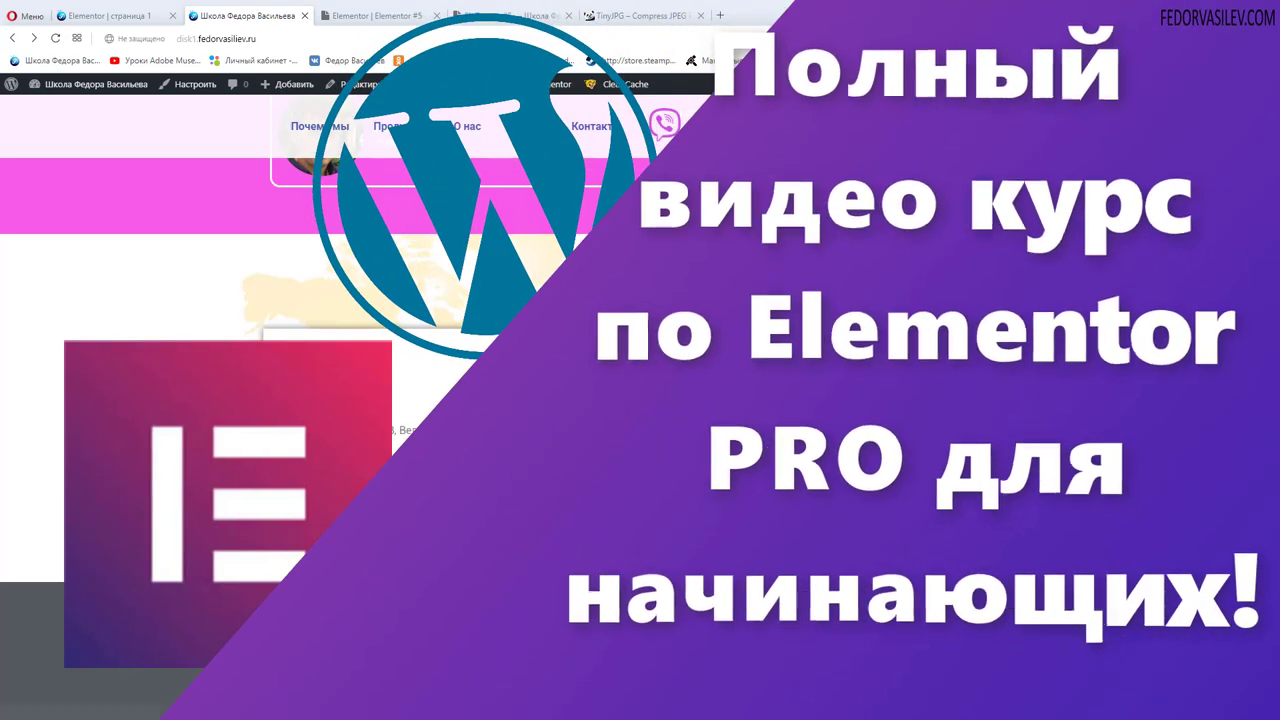